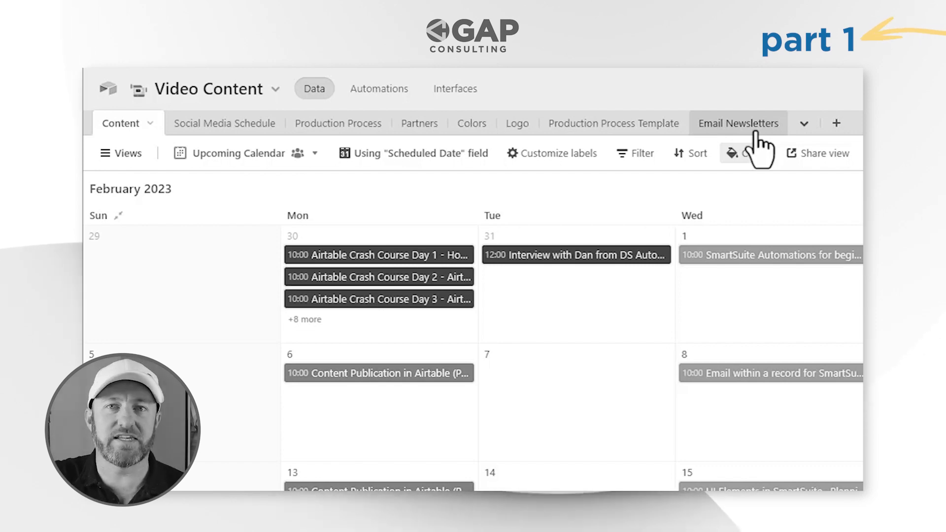
- Look over the Content and Production Process tables of the Video Content base
{"action": "left_click", "coordinate": [123, 125]}
{"action": "left_click", "coordinate": [123, 156]}
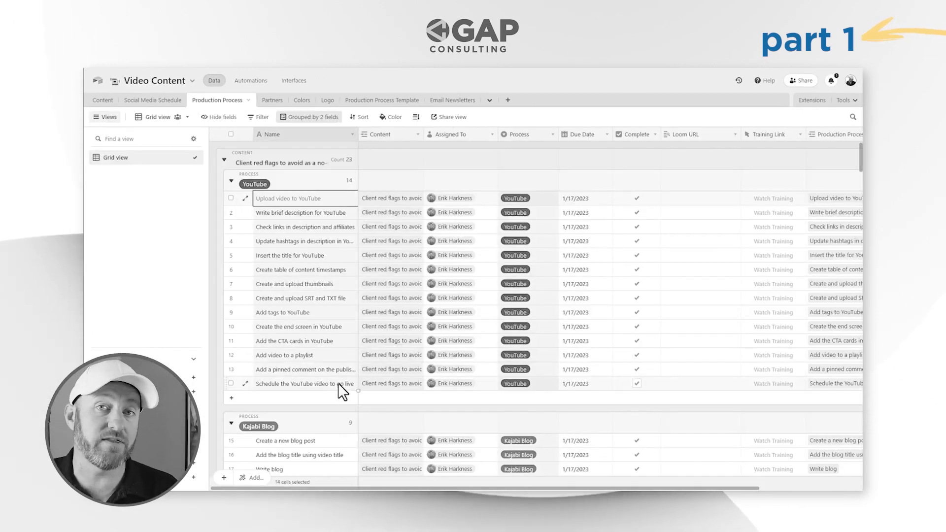
{"action": "left_click", "coordinate": [592, 199]}
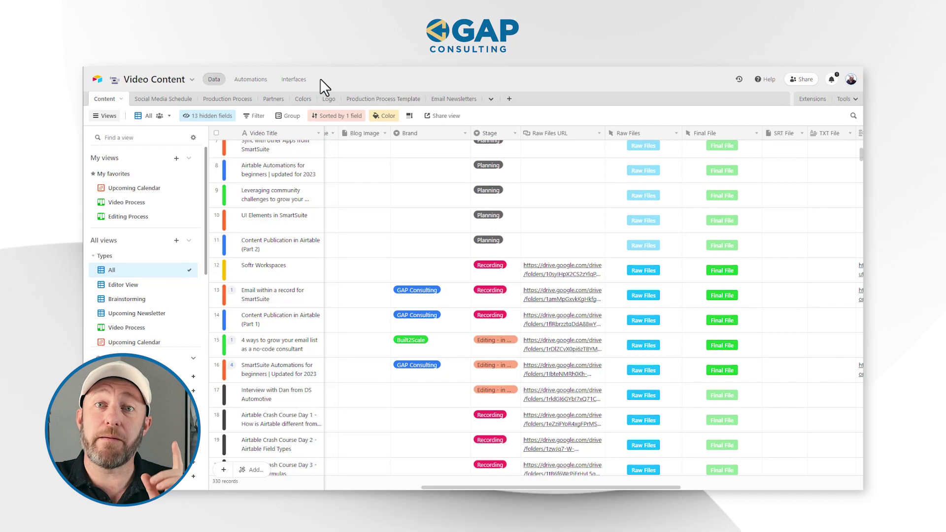
- View the Publish Social Media Post automation of the Video Content base
{"action": "left_click", "coordinate": [254, 80]}
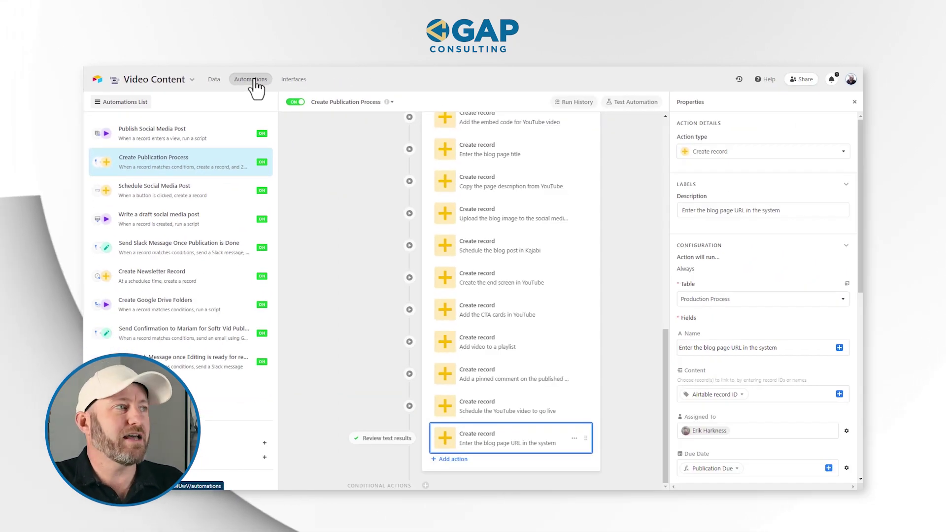
{"action": "left_click", "coordinate": [179, 144]}
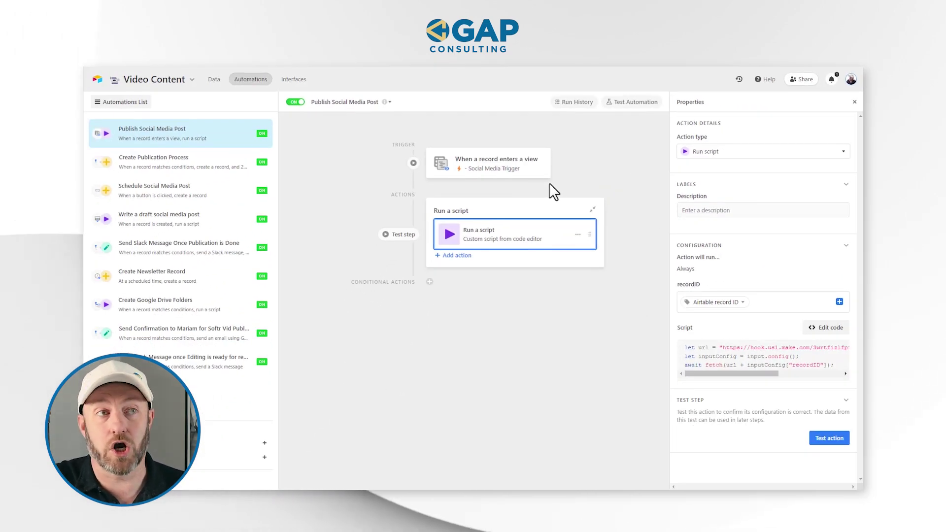
- Inspect the trigger conditions of the Create Publication Process automation, including the options of its Stage condition
{"action": "left_click", "coordinate": [205, 173]}
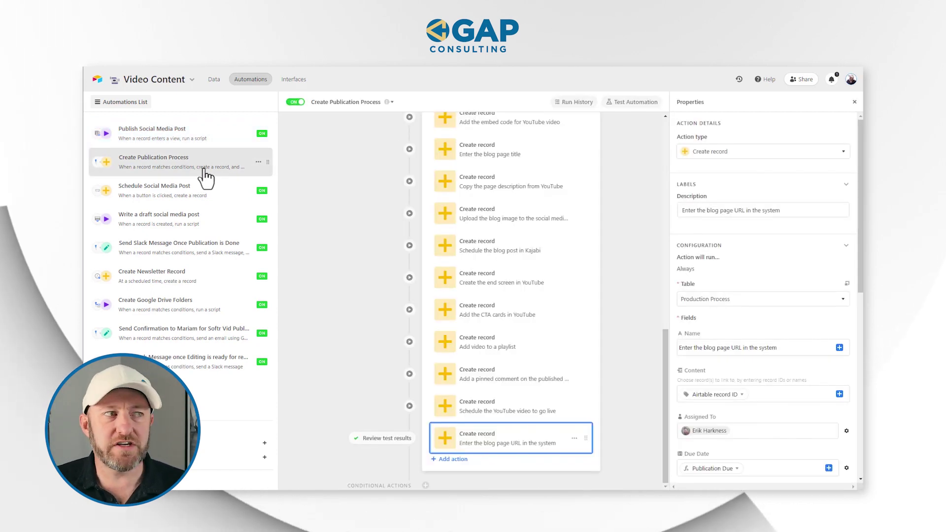
{"action": "scroll", "coordinate": [545, 264], "scroll_direction": "up", "scroll_amount": 15}
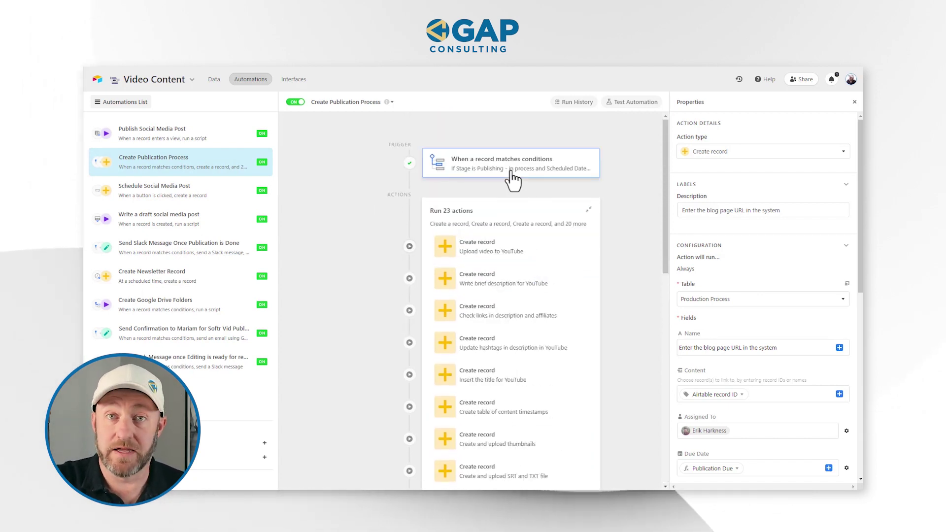
{"action": "left_click", "coordinate": [513, 180]}
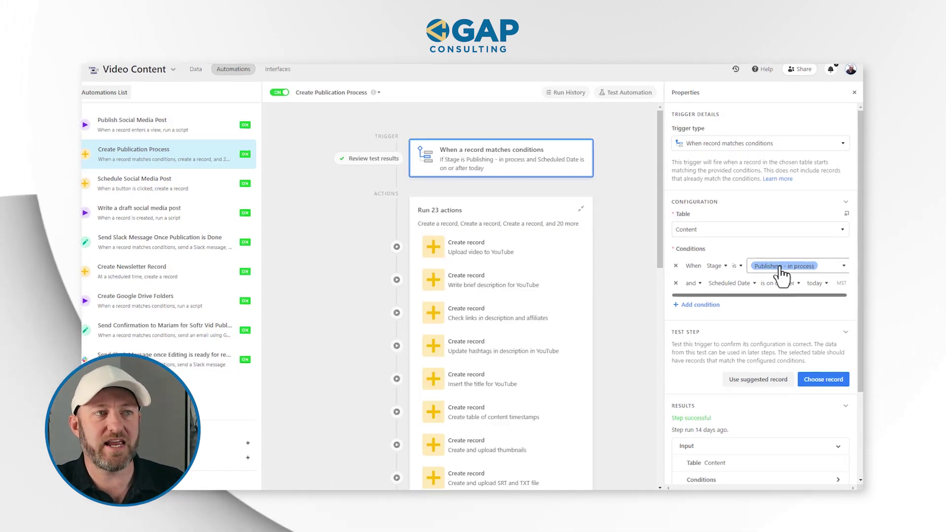
{"action": "left_click", "coordinate": [783, 271]}
{"action": "scroll", "coordinate": [738, 325], "scroll_direction": "down", "scroll_amount": 1}
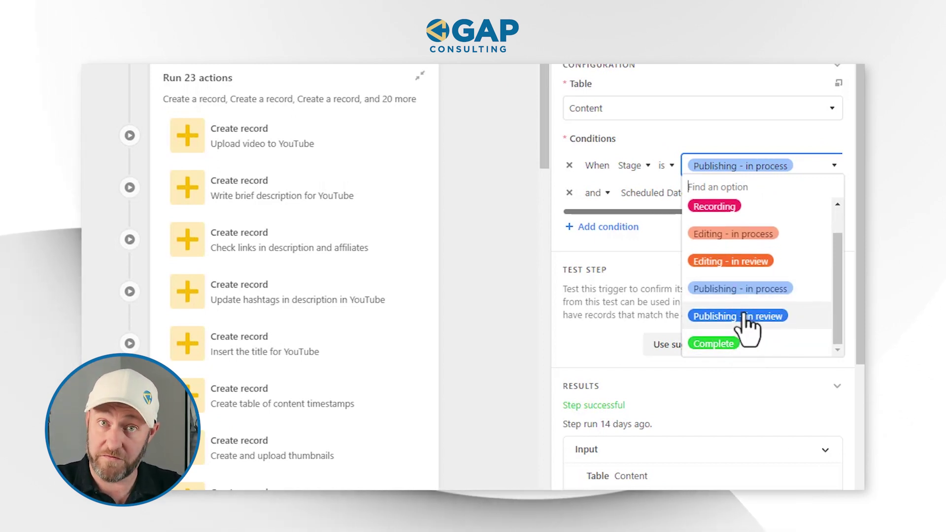
{"action": "left_click", "coordinate": [761, 291]}
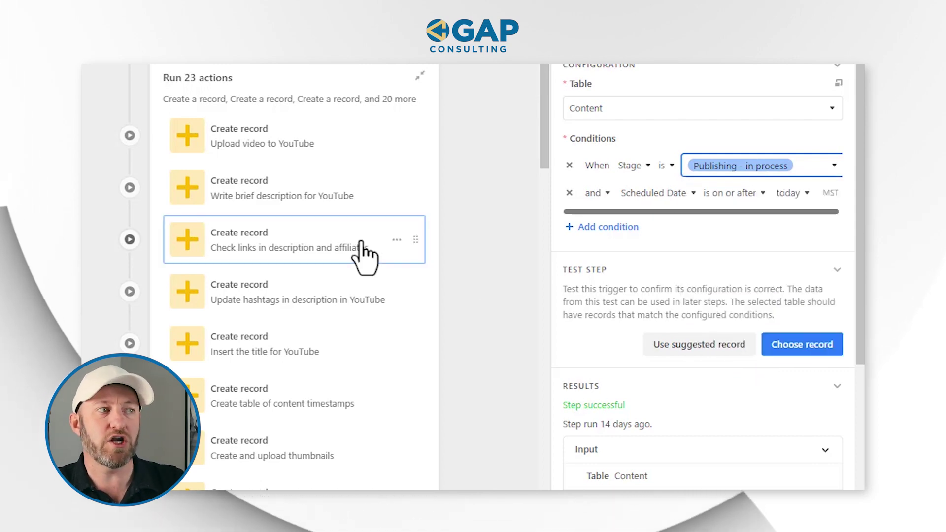
- Examine the field settings of the "Upload video to YouTube" create-record action, including its assignee, due date and process
{"action": "scroll", "coordinate": [327, 216], "scroll_direction": "down", "scroll_amount": 3}
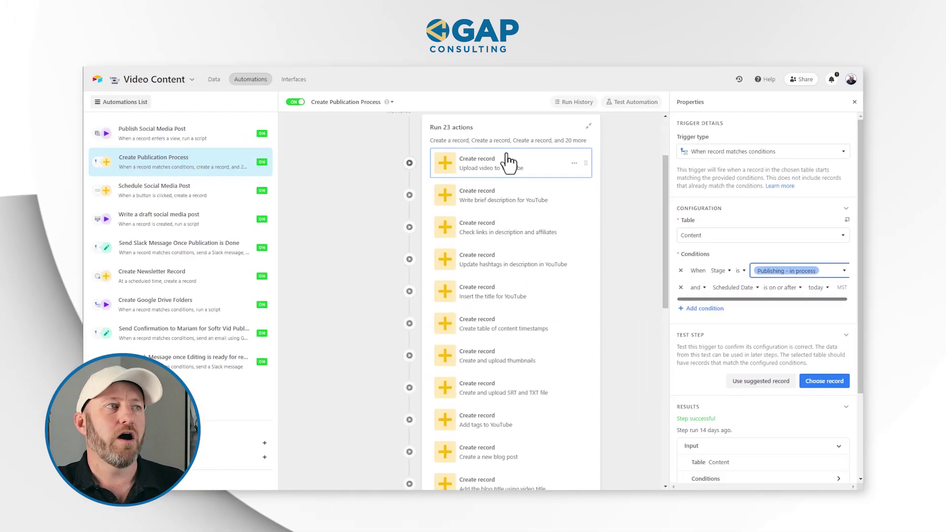
{"action": "left_click", "coordinate": [508, 165]}
{"action": "scroll", "coordinate": [739, 286], "scroll_direction": "down", "scroll_amount": 5}
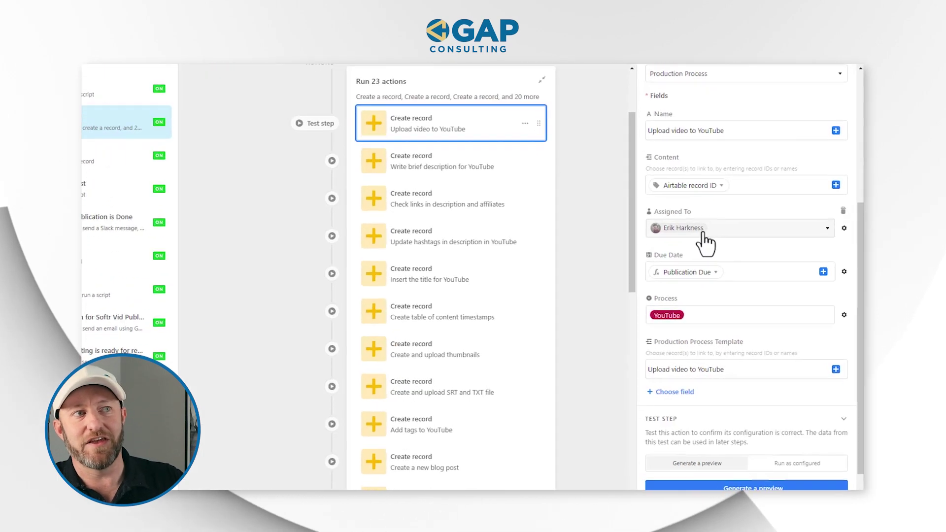
{"action": "mouse_move", "coordinate": [702, 232]}
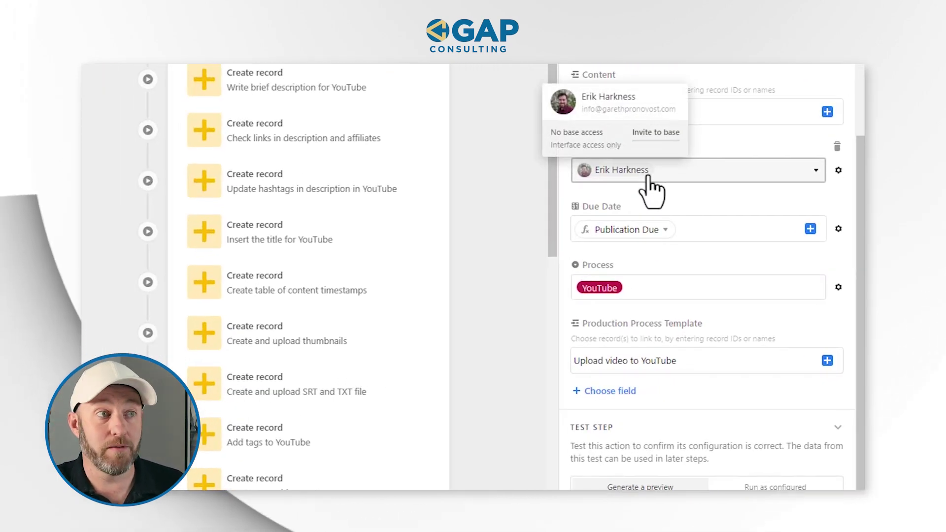
{"action": "mouse_move", "coordinate": [660, 231]}
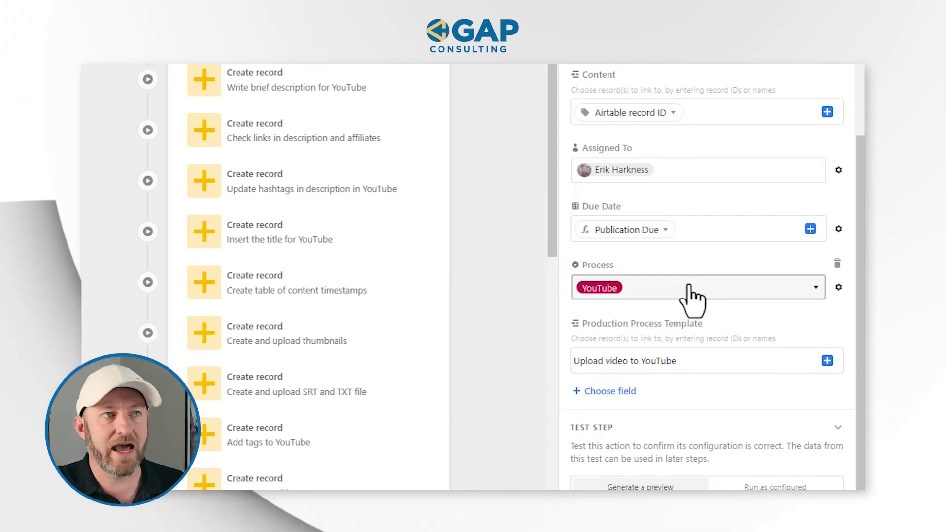
- View the Schedule Social Media Post automation and the Write a draft social media post automation
{"action": "left_click", "coordinate": [215, 198]}
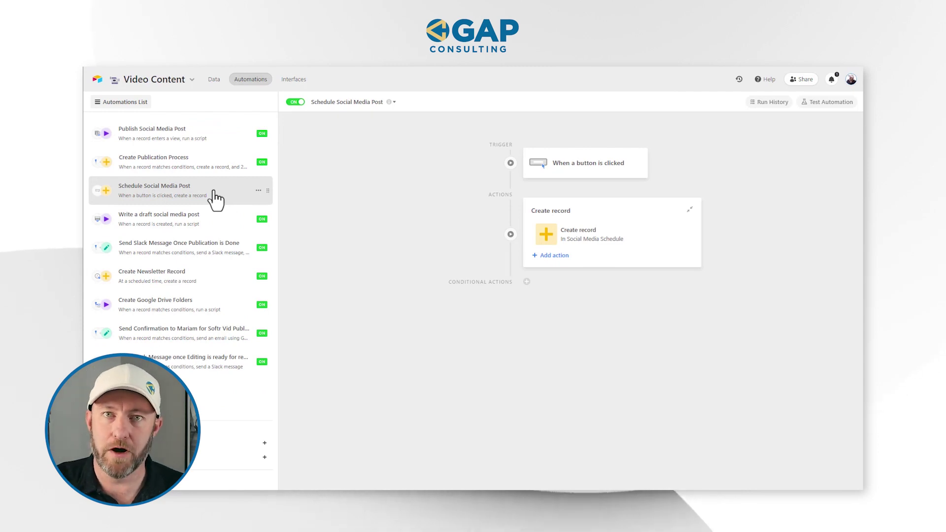
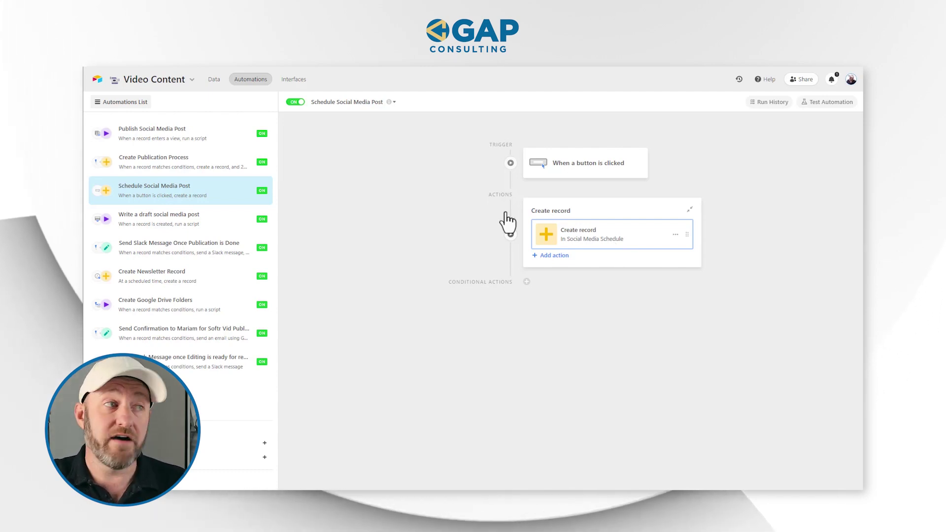
{"action": "left_click", "coordinate": [198, 226]}
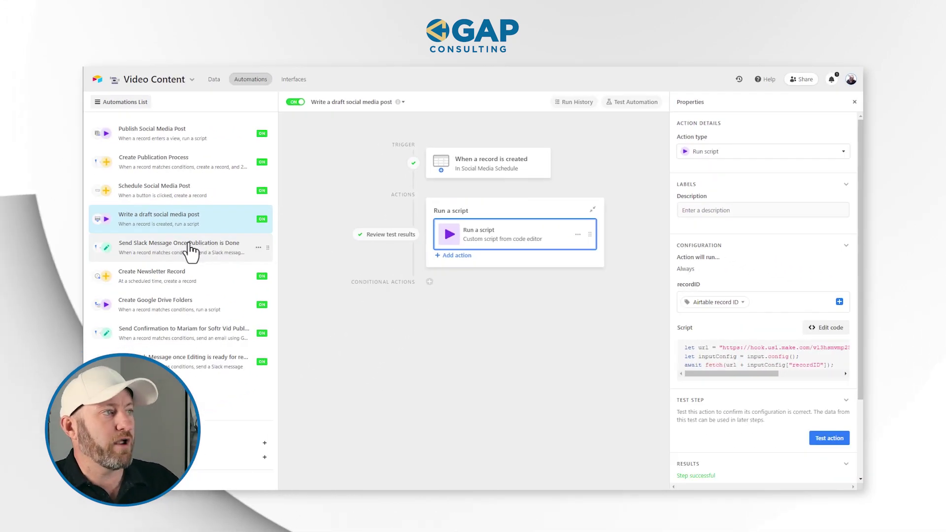
- Examine the Slack message action of the Send Slack Message Once Publication is Done automation
{"action": "left_click", "coordinate": [190, 251]}
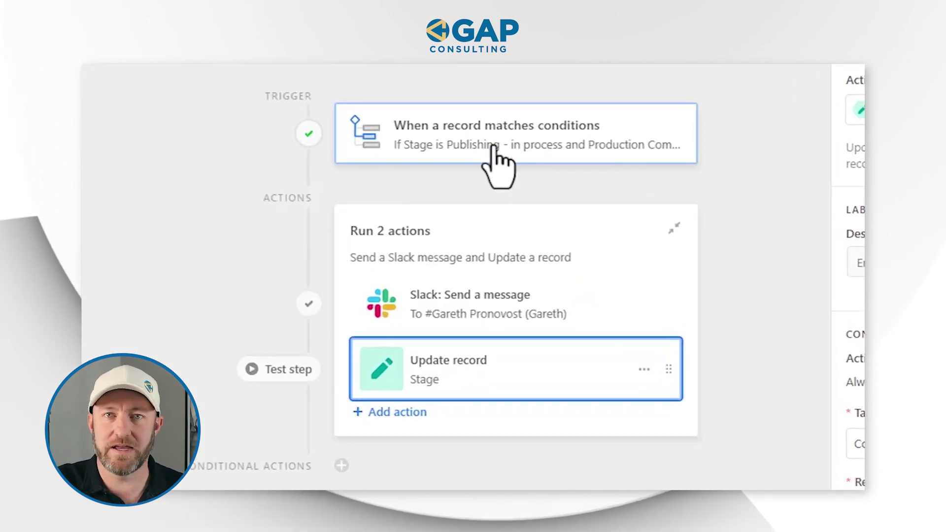
{"action": "left_click", "coordinate": [491, 306]}
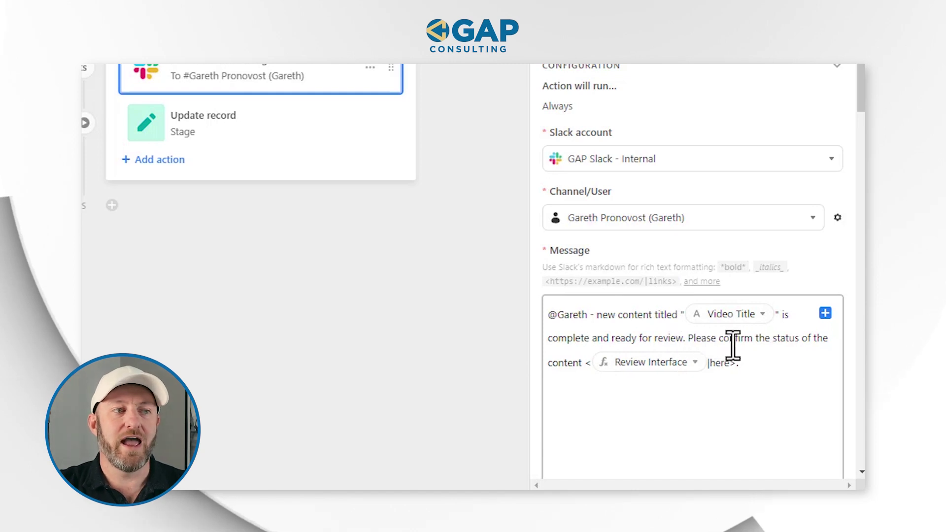
{"action": "mouse_move", "coordinate": [689, 364]}
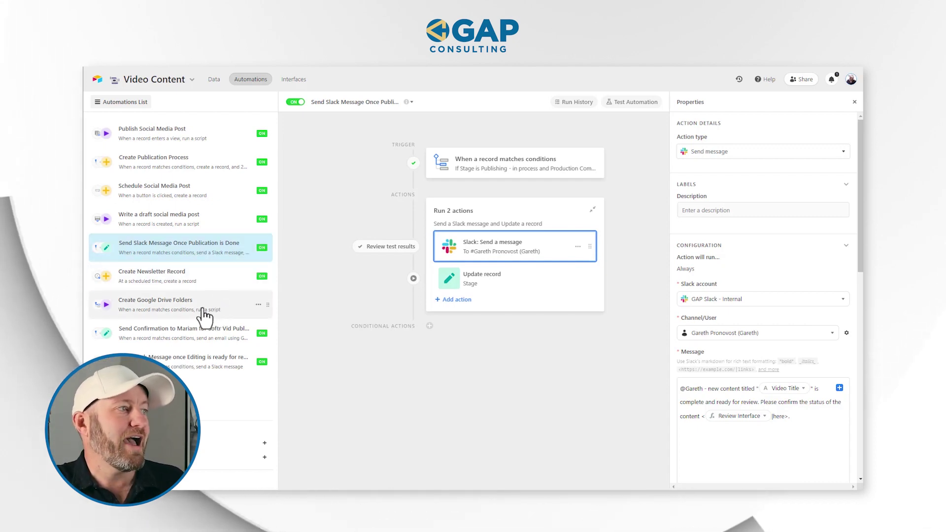
- Inspect the trigger conditions of the Create Google Drive Folders automation
{"action": "left_click", "coordinate": [184, 316]}
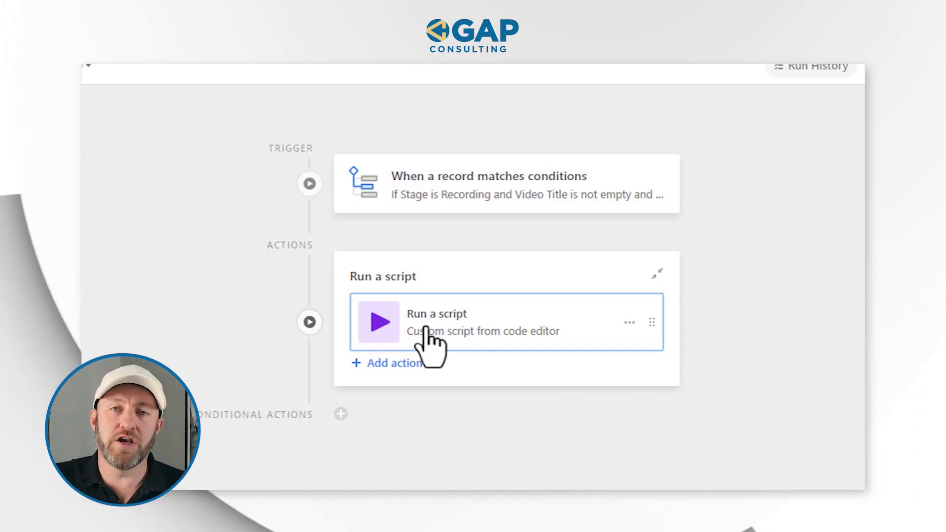
{"action": "left_click", "coordinate": [557, 202]}
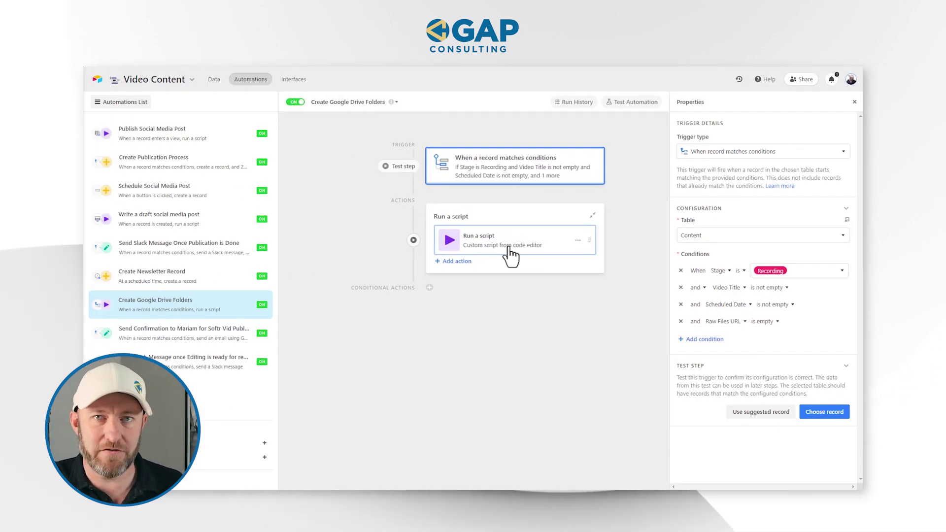
- Open the "Sync with other Apps from SmartSuite" record from the Editing Interface's February 2023 content calendar
{"action": "left_click", "coordinate": [294, 83]}
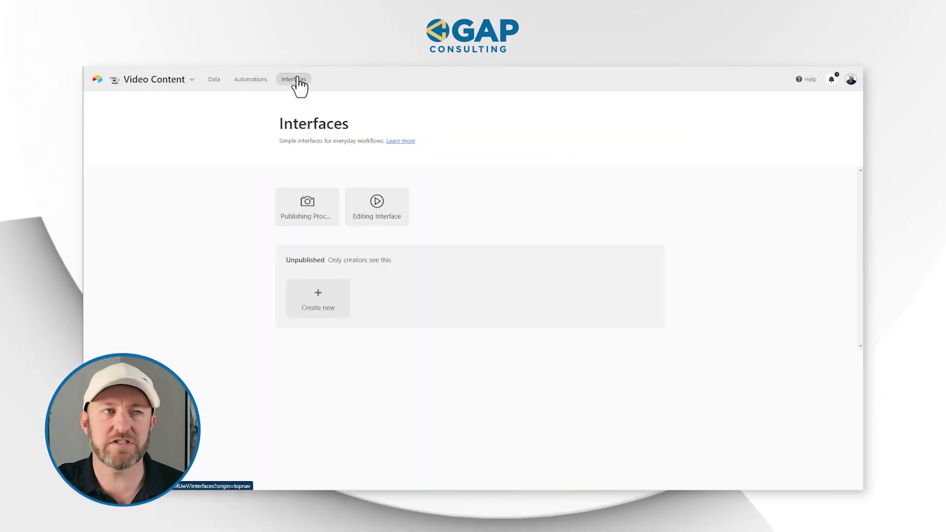
{"action": "left_click", "coordinate": [383, 211]}
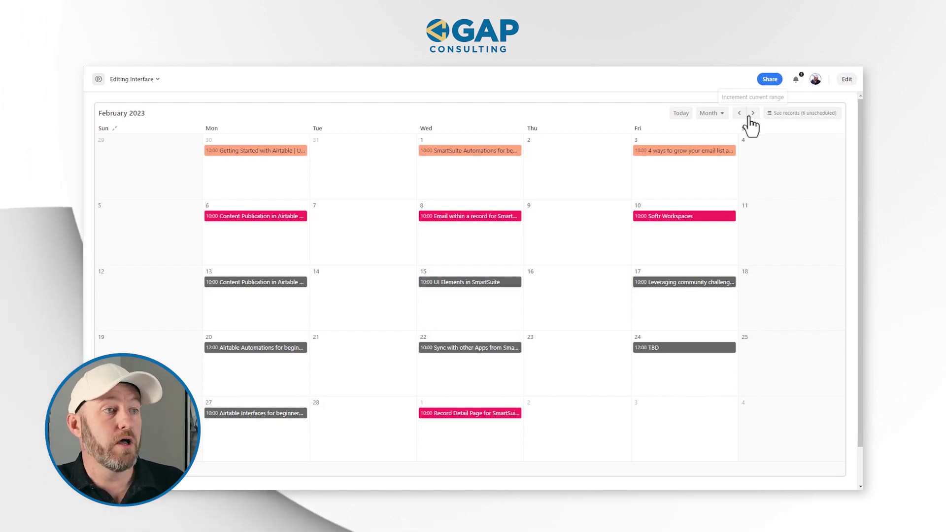
{"action": "left_click", "coordinate": [470, 349]}
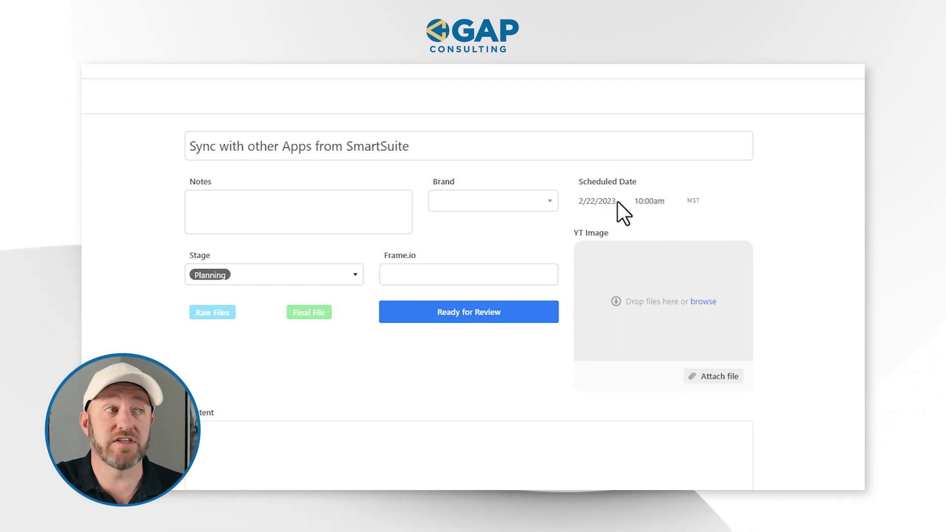
- Enter "example notes" in bold in the record's Notes field
{"action": "left_click", "coordinate": [479, 152]}
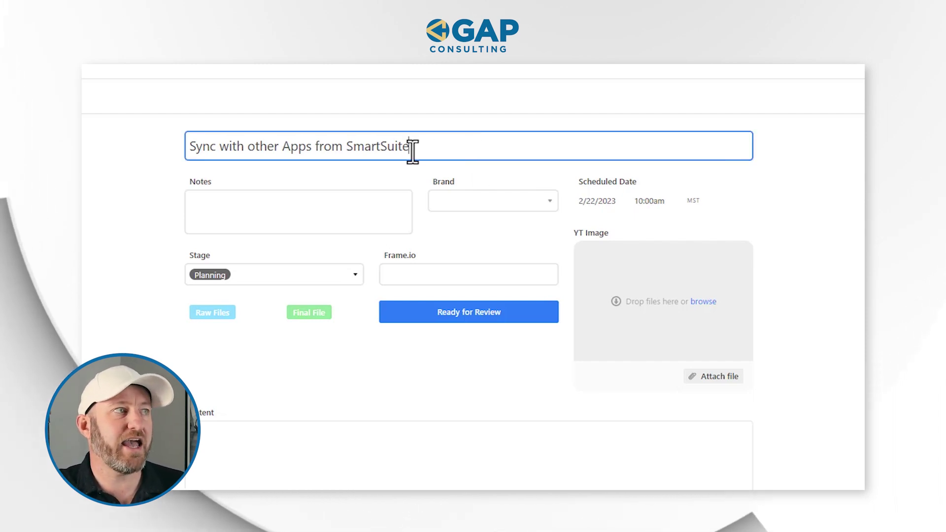
{"action": "left_click_drag", "start_coordinate": [413, 152], "coordinate": [180, 152]}
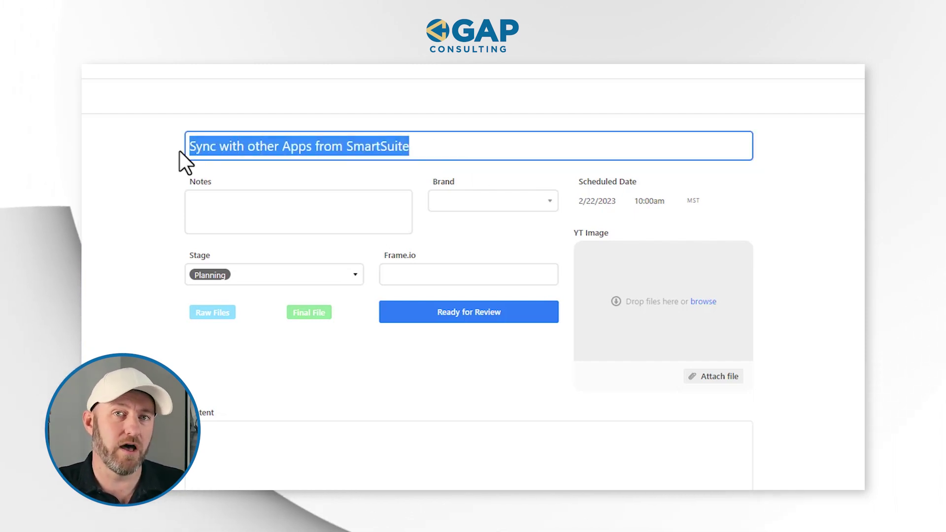
{"action": "left_click", "coordinate": [241, 216]}
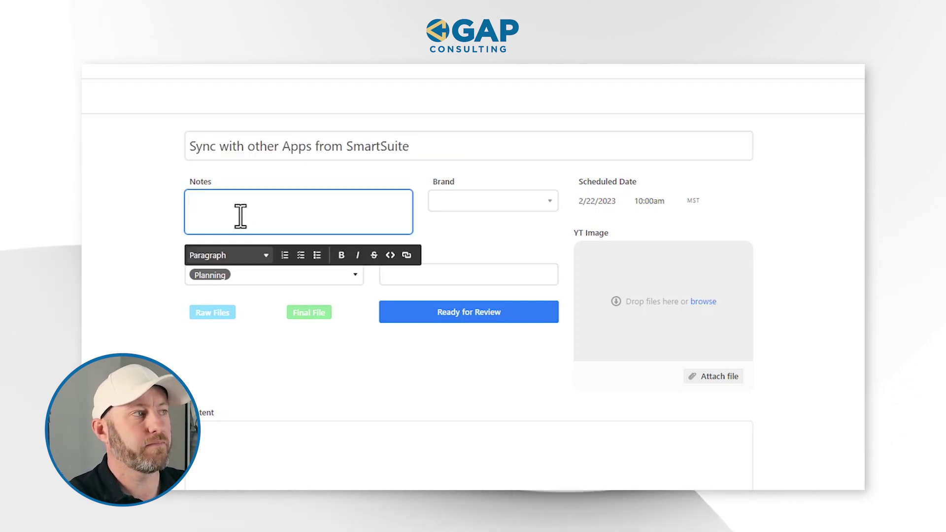
{"action": "type", "text": "example notes"}
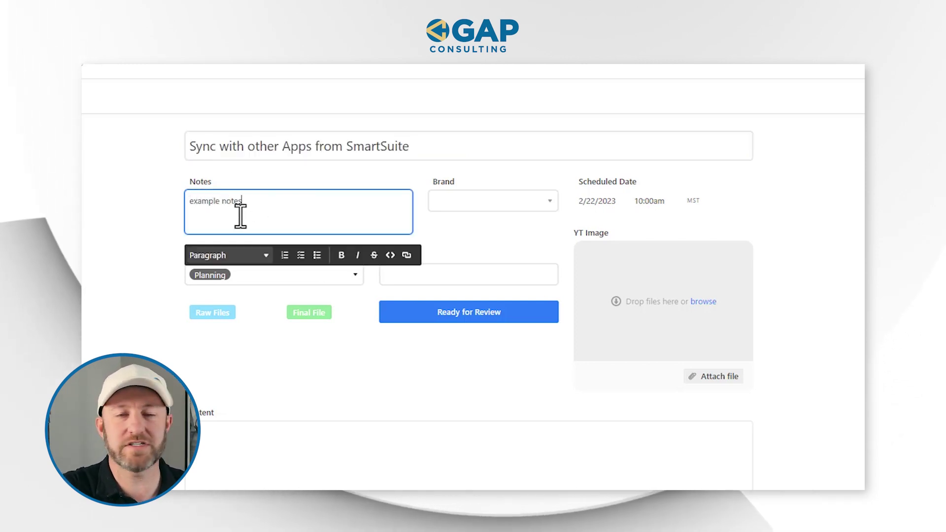
{"action": "left_click", "coordinate": [341, 255]}
{"action": "left_click", "coordinate": [331, 207]}
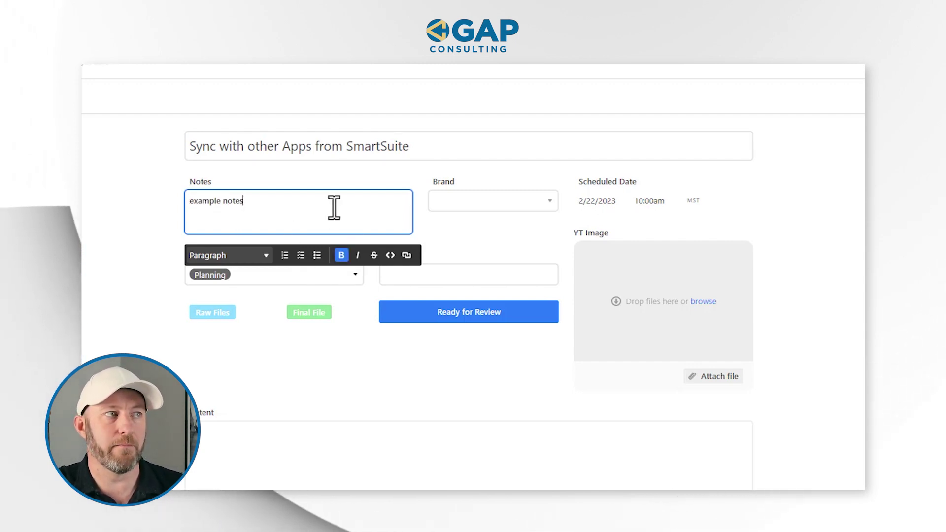
- Set the record's Brand to GAP Consulting
{"action": "left_click", "coordinate": [464, 211]}
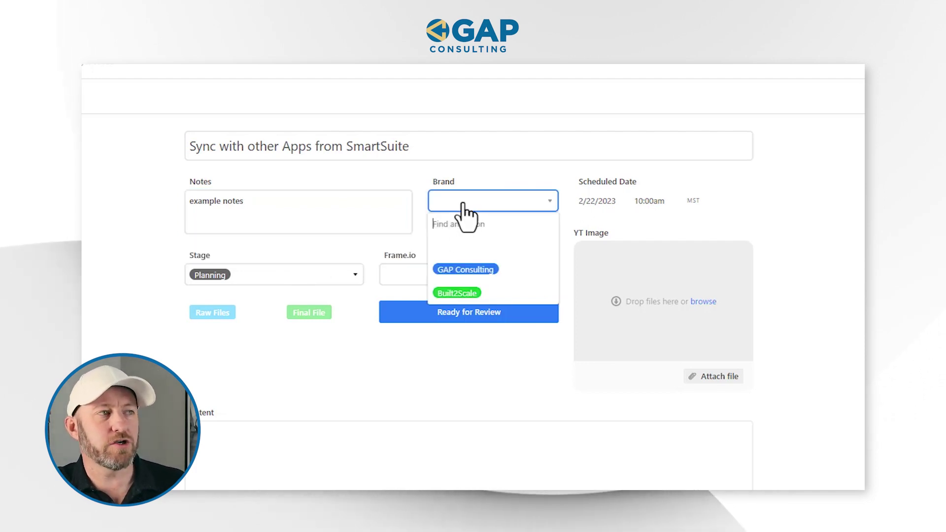
{"action": "left_click", "coordinate": [495, 276]}
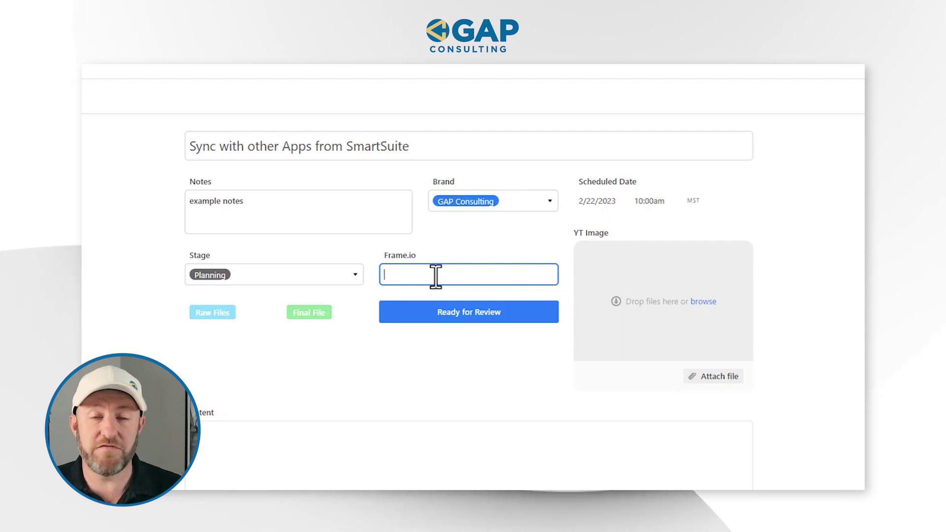
{"action": "left_click", "coordinate": [442, 216]}
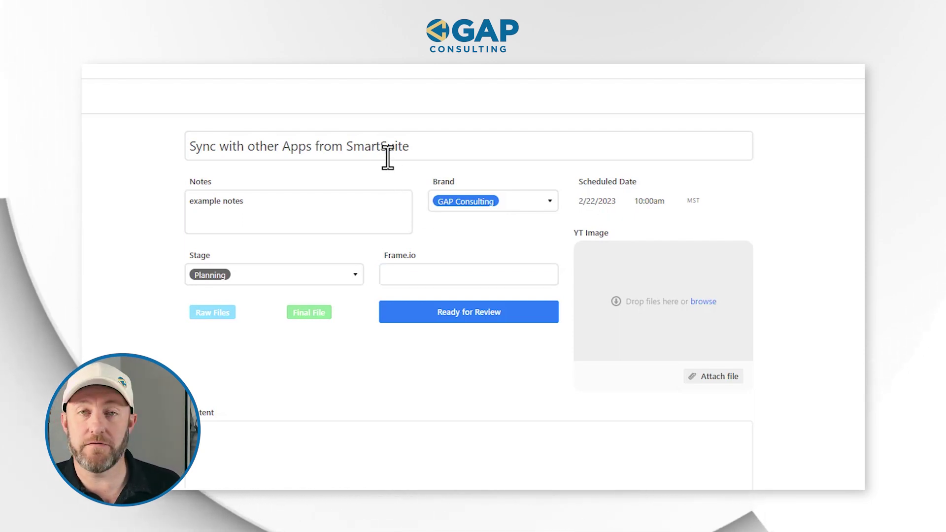
- Set the record's Stage to Recording and open its Raw Files link
{"action": "left_click", "coordinate": [307, 280]}
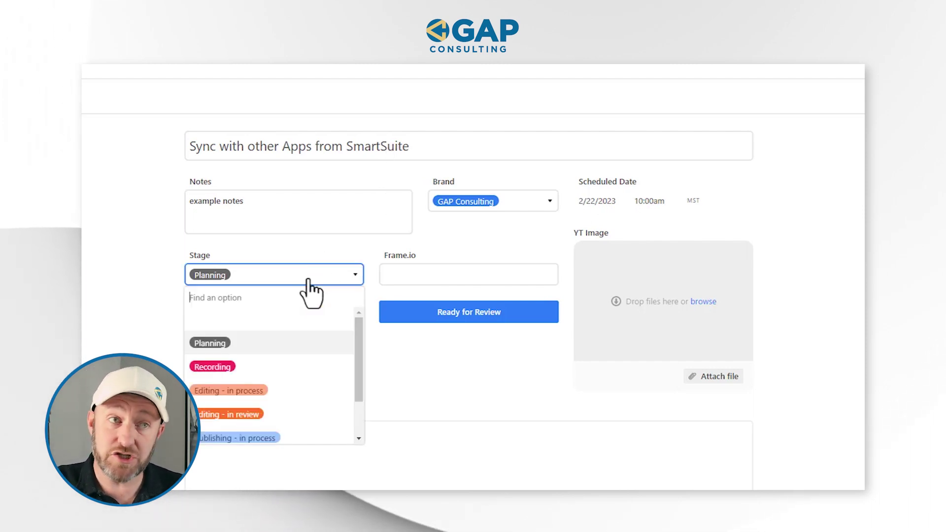
{"action": "left_click", "coordinate": [294, 366]}
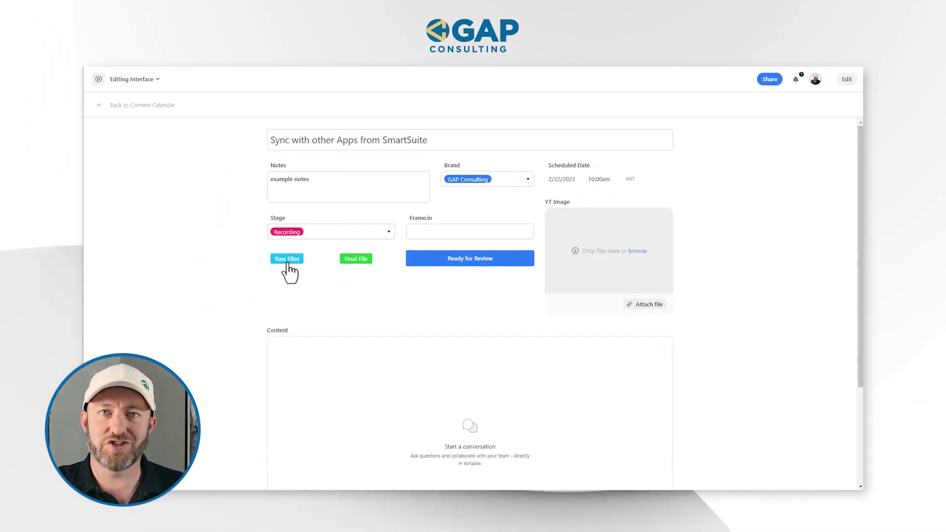
{"action": "left_click", "coordinate": [288, 265]}
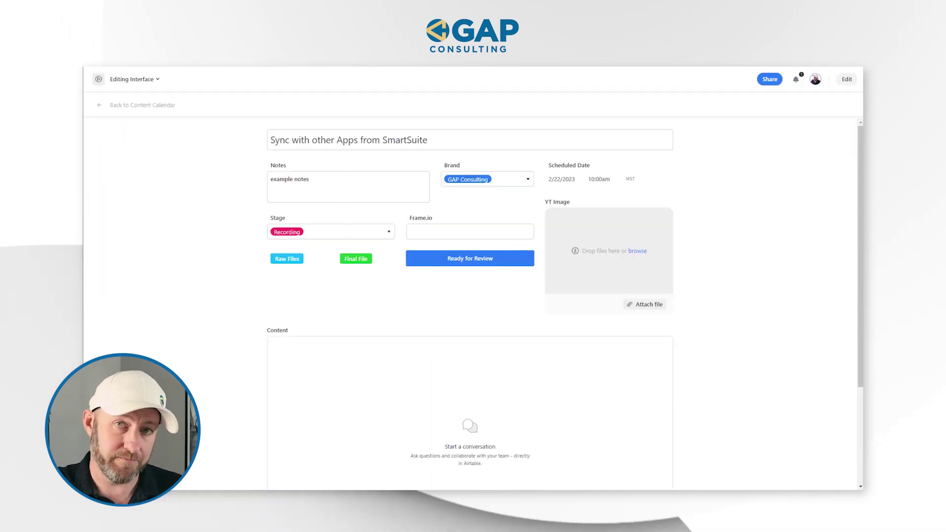
- Check the record's Final File folder in Drive, then mark the video as ready for review in the Editing Interface
{"action": "left_click", "coordinate": [355, 259]}
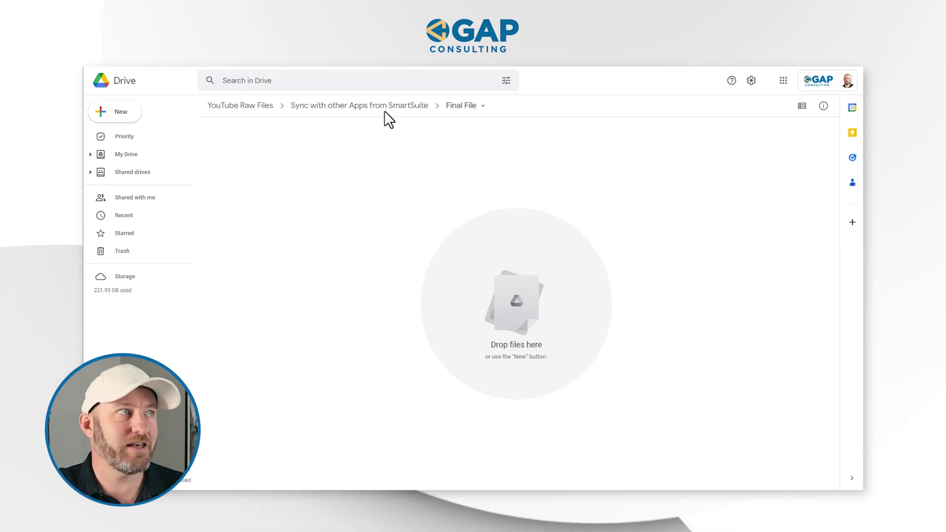
{"action": "key", "text": "ctrl+w"}
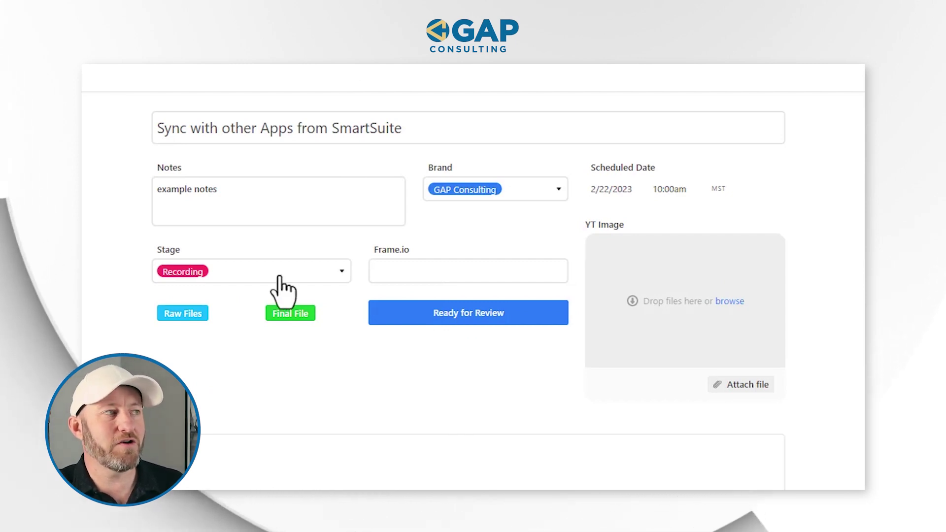
{"action": "left_click", "coordinate": [443, 316]}
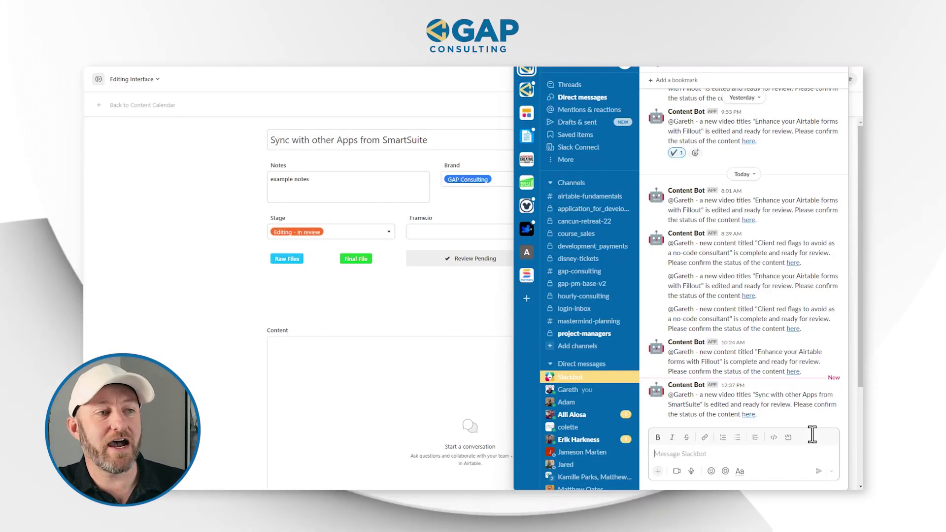
- Open the video's record from the Content Bot's review message in Slack and set its Stage to Publishing - in process
{"action": "left_click", "coordinate": [748, 415]}
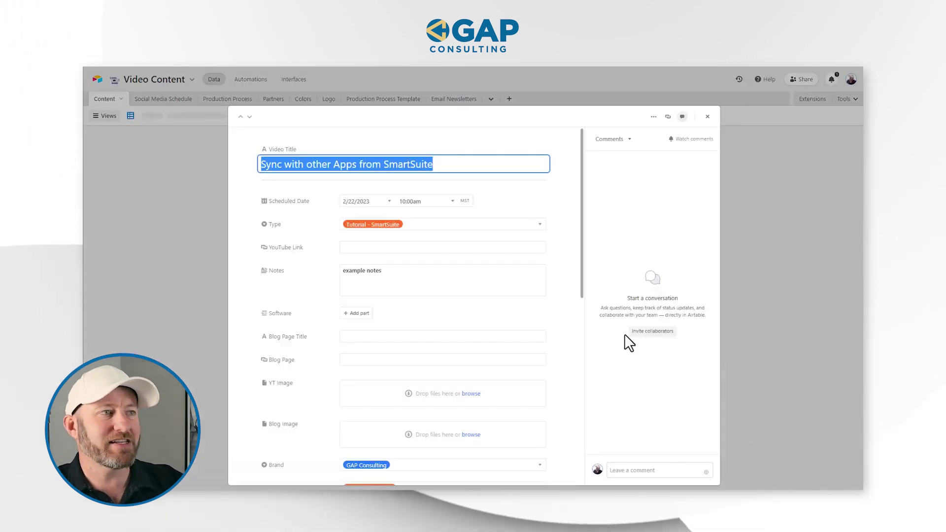
{"action": "scroll", "coordinate": [533, 310], "scroll_direction": "down", "scroll_amount": 5}
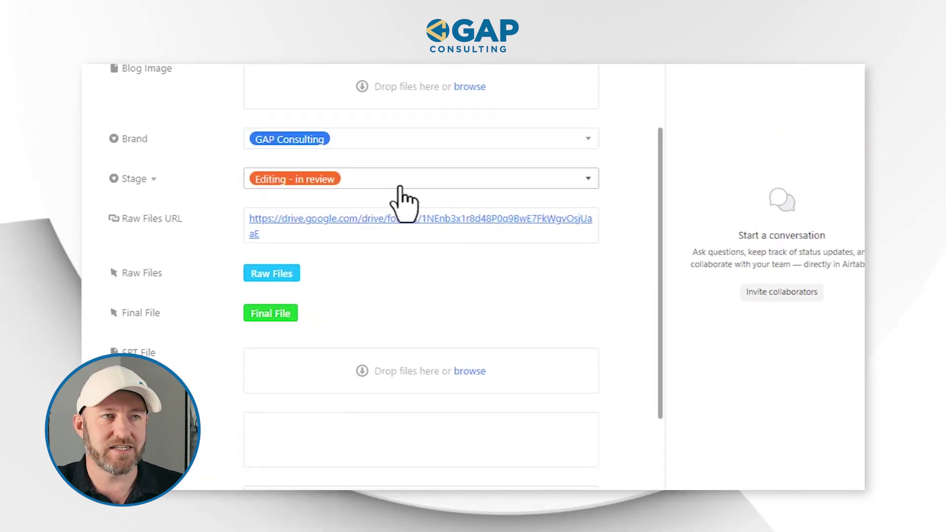
{"action": "left_click", "coordinate": [400, 184]}
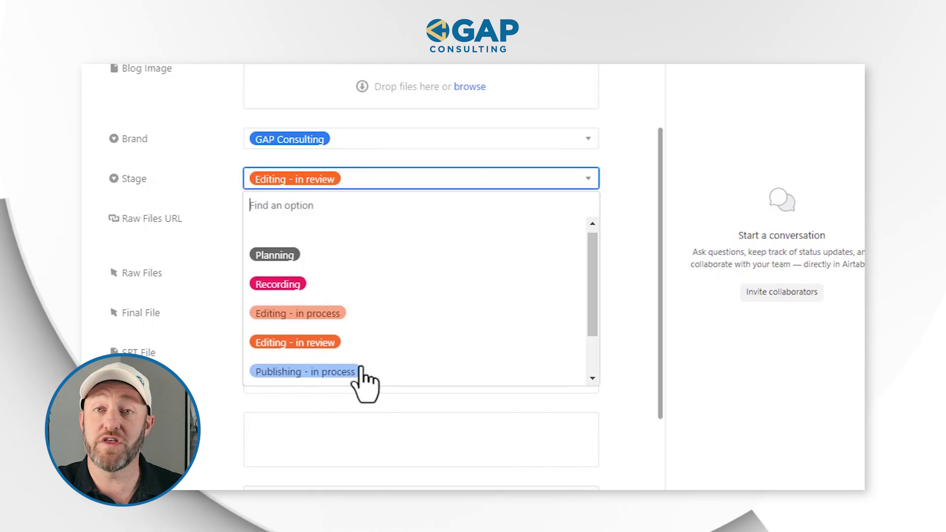
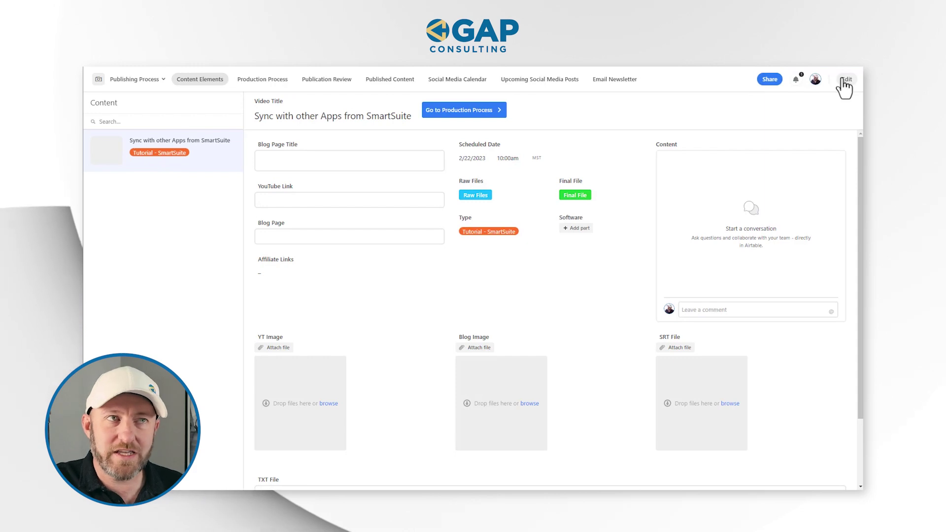
- Edit the Publishing Process interface and view its Production Process page as the collaborator who handles the tasks
{"action": "left_click", "coordinate": [845, 80]}
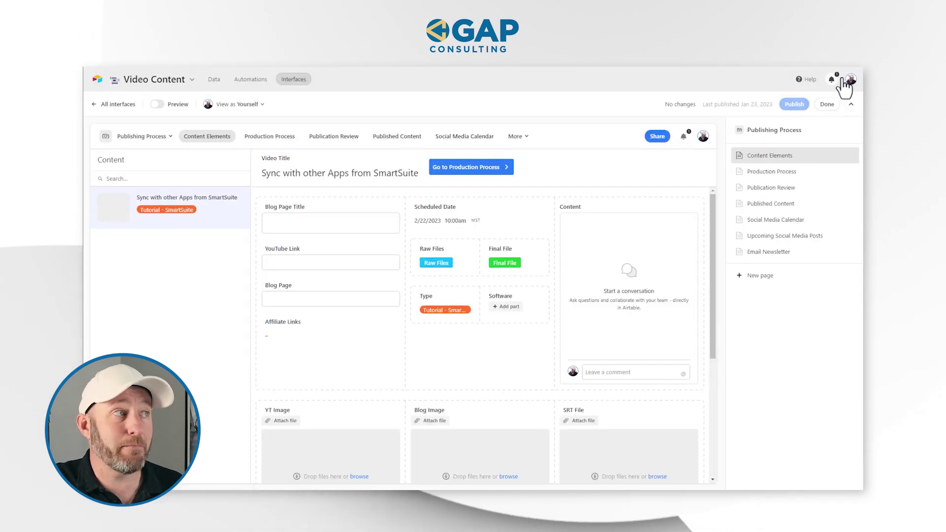
{"action": "left_click", "coordinate": [242, 104]}
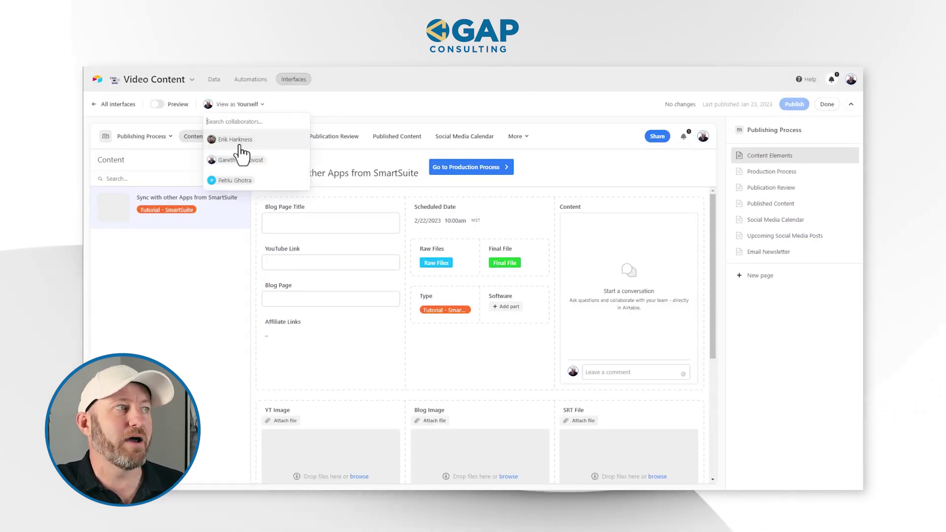
{"action": "left_click", "coordinate": [241, 148]}
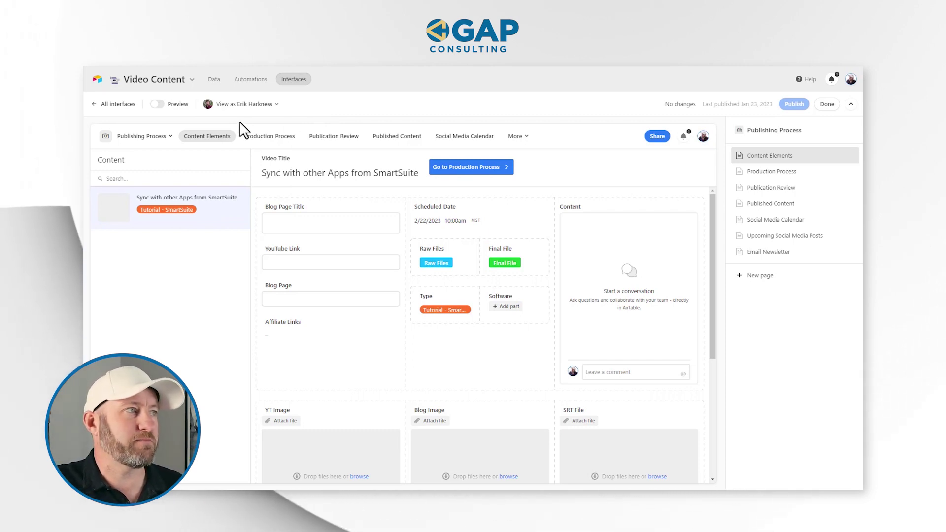
{"action": "left_click", "coordinate": [267, 140]}
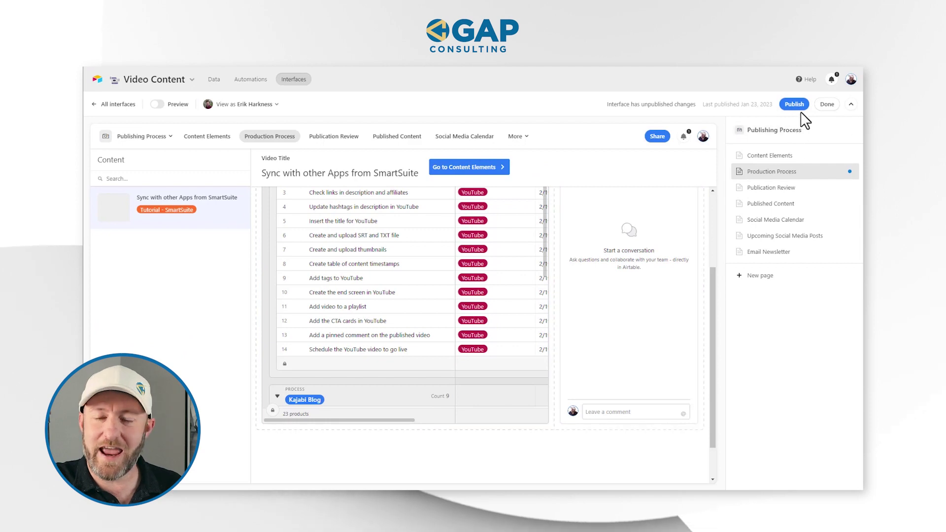
- Return the interface preview to your own view and publish the pending changes to the Publishing Process interface
{"action": "left_click", "coordinate": [238, 106]}
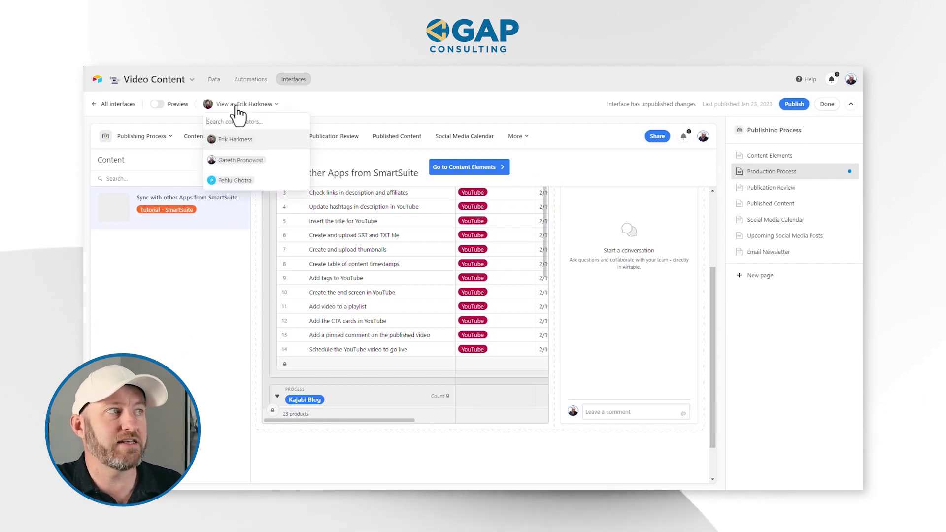
{"action": "left_click", "coordinate": [244, 161]}
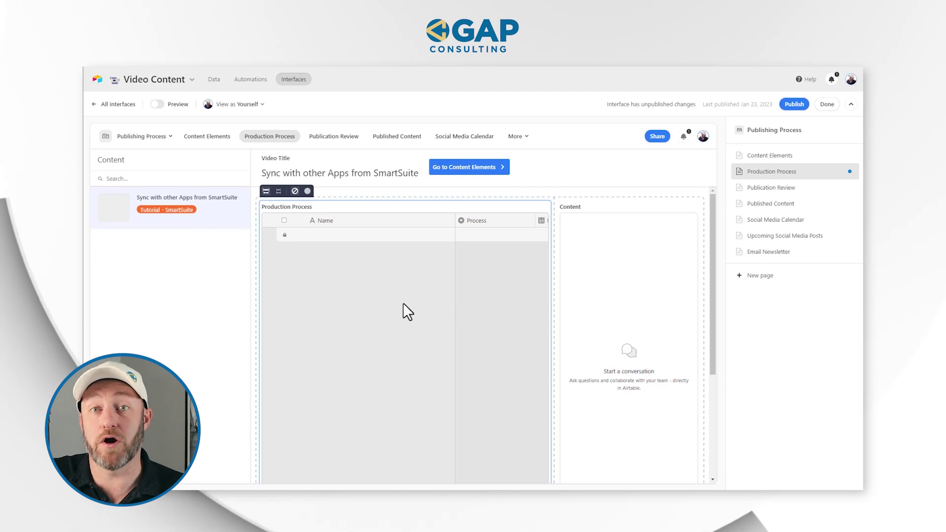
{"action": "left_click", "coordinate": [801, 104]}
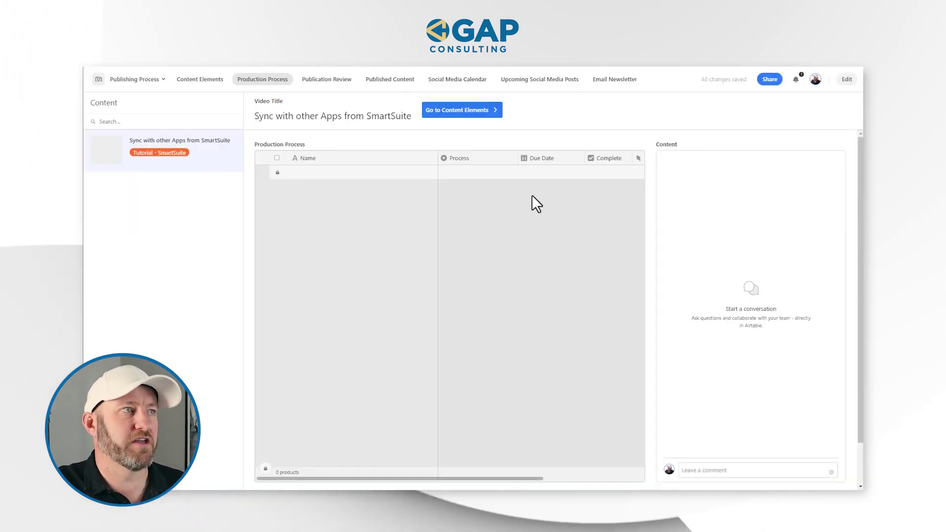
- Examine the video's Content Elements fields and comment area, plus the Production Process and Publication Review pages
{"action": "left_click", "coordinate": [204, 86]}
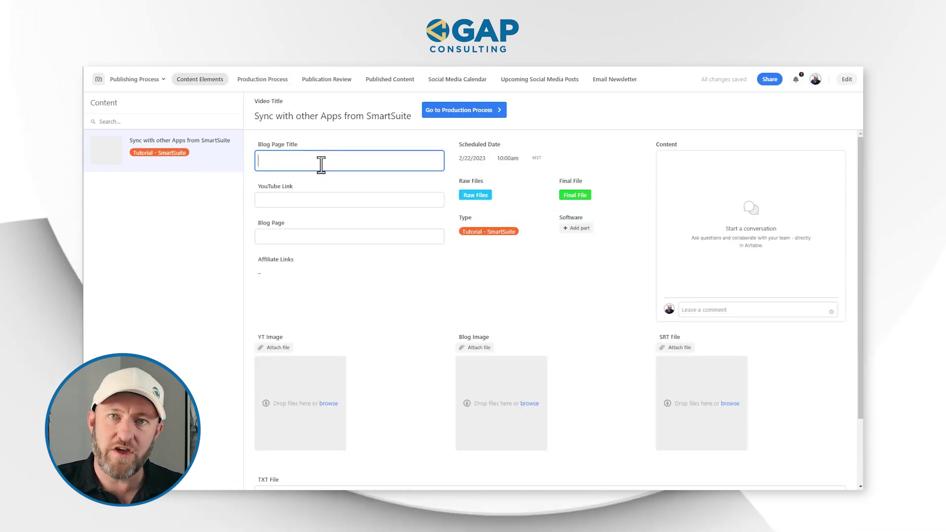
{"action": "left_click", "coordinate": [697, 311]}
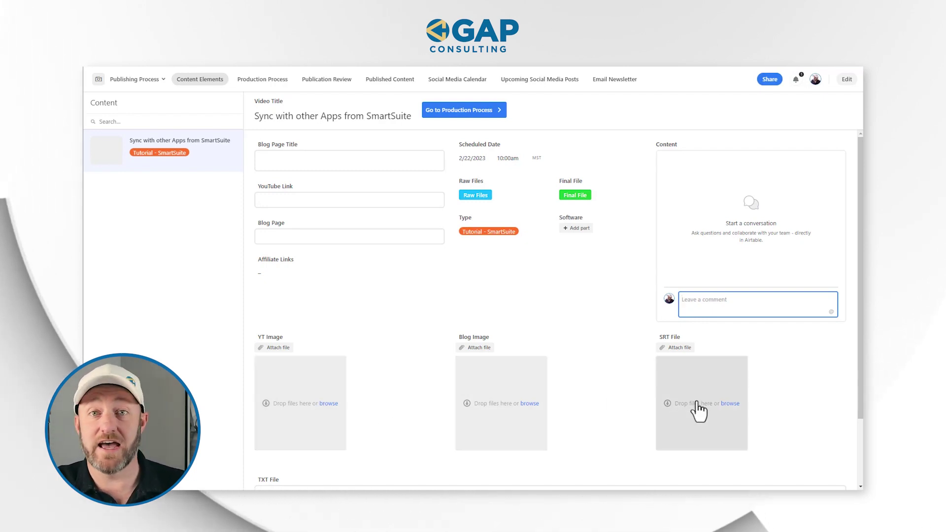
{"action": "left_click", "coordinate": [329, 236]}
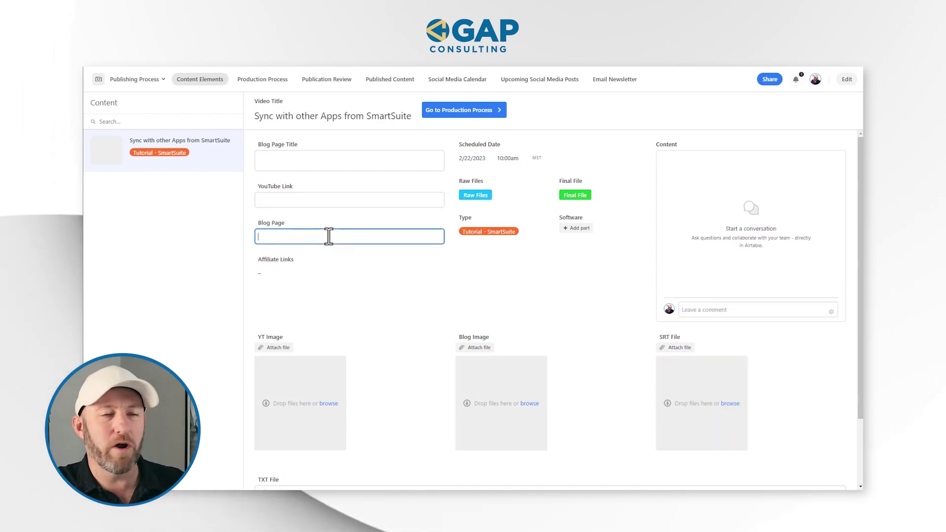
{"action": "left_click", "coordinate": [328, 203]}
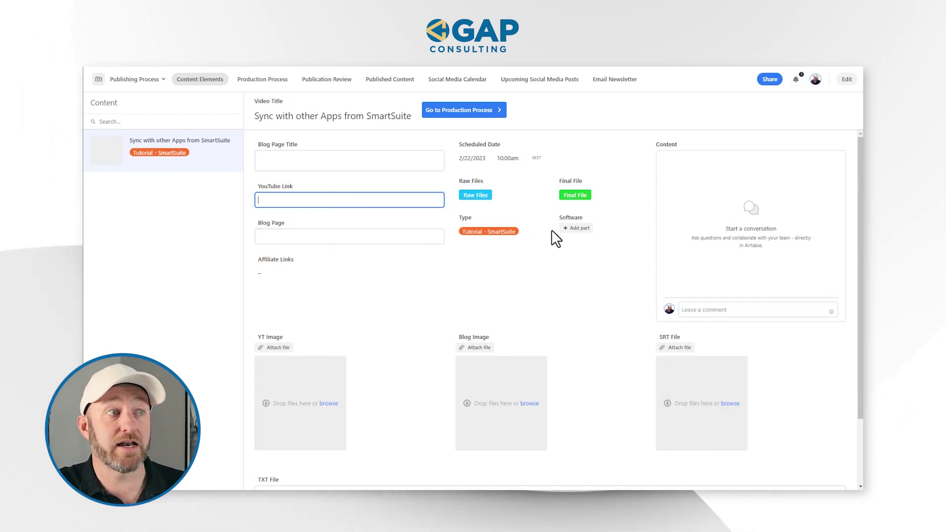
{"action": "left_click", "coordinate": [247, 79]}
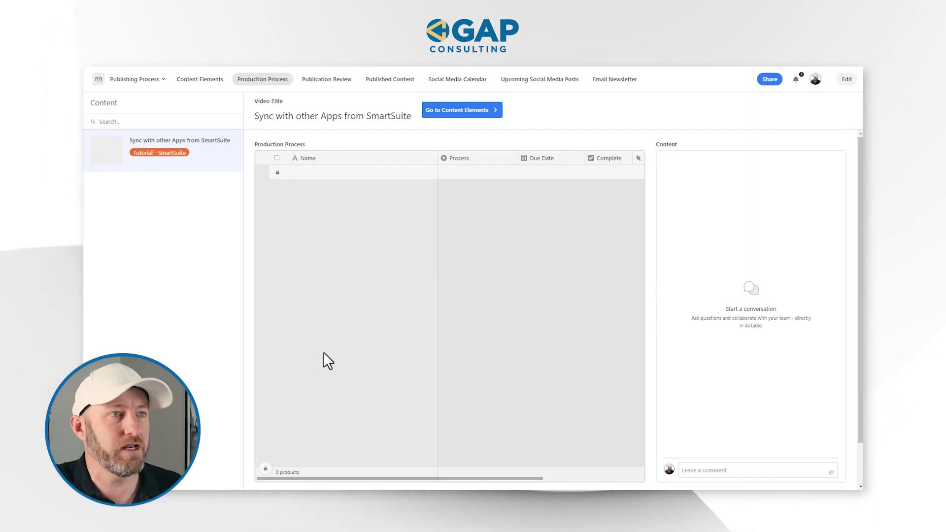
{"action": "left_click", "coordinate": [327, 79]}
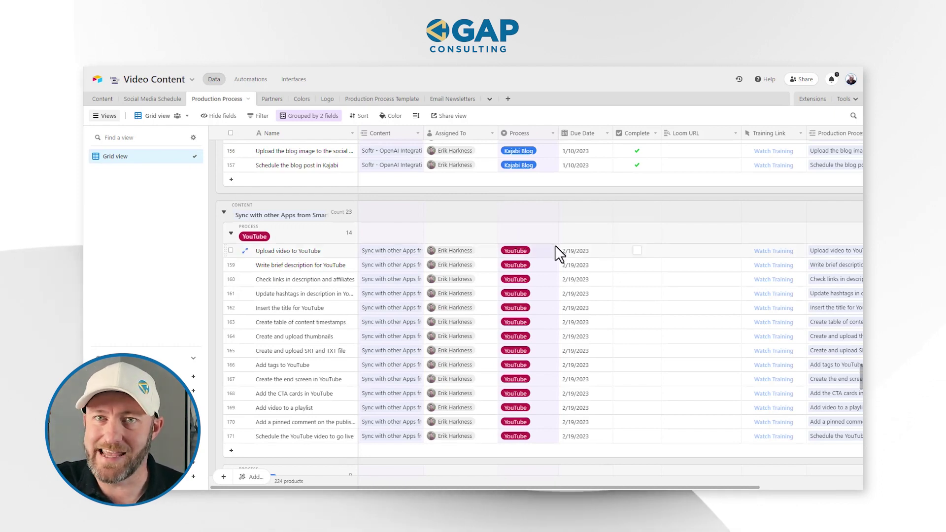
- Mark all YouTube and Kajabi Blog production tasks for "Sync with other Apps from SmartSuite" as complete in the Production Process table
{"action": "left_click", "coordinate": [593, 252]}
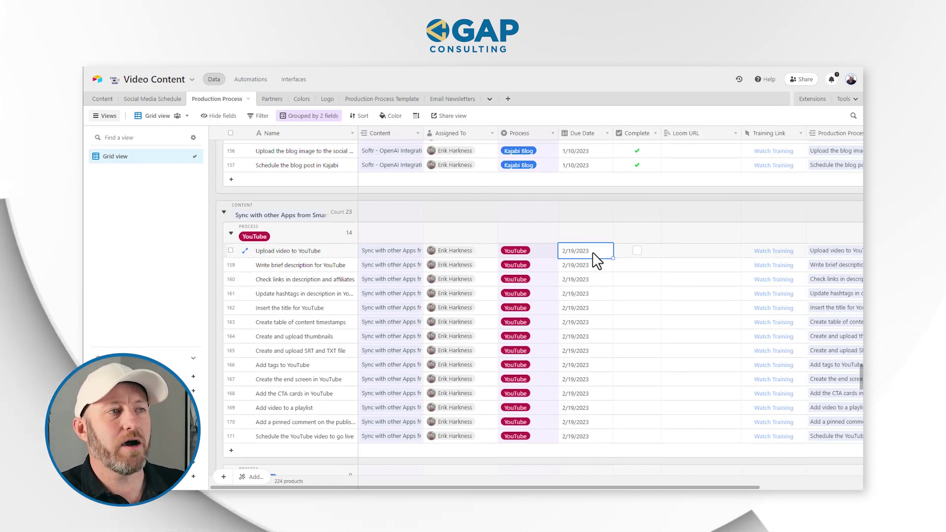
{"action": "scroll", "coordinate": [596, 259], "scroll_direction": "right", "scroll_amount": 2}
{"action": "left_click", "coordinate": [596, 254]}
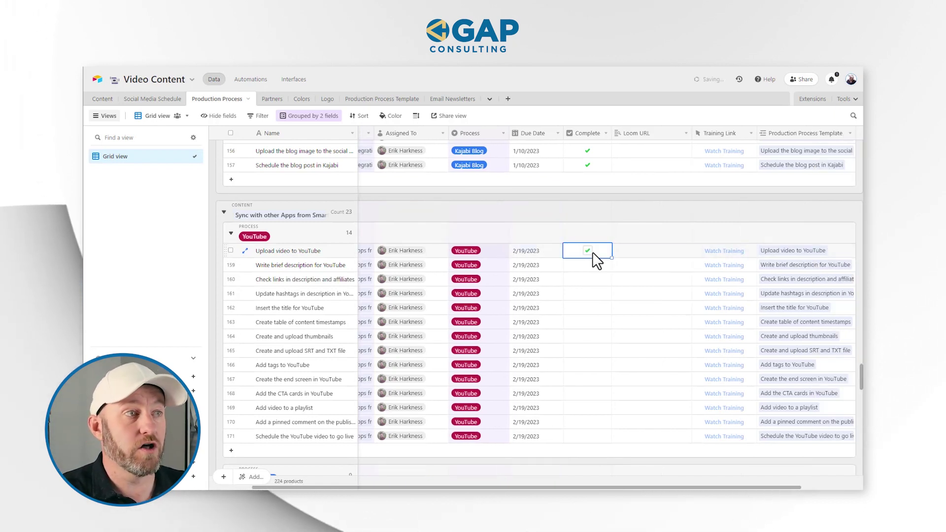
{"action": "key", "text": "Return"}
{"action": "key", "text": "ctrl+c"}
{"action": "key", "text": "ctrl+shift+Down"}
{"action": "key", "text": "ctrl+v"}
{"action": "key", "text": "ctrl+Down"}
{"action": "key", "text": "Down"}
{"action": "key", "text": "ctrl+shift+Down"}
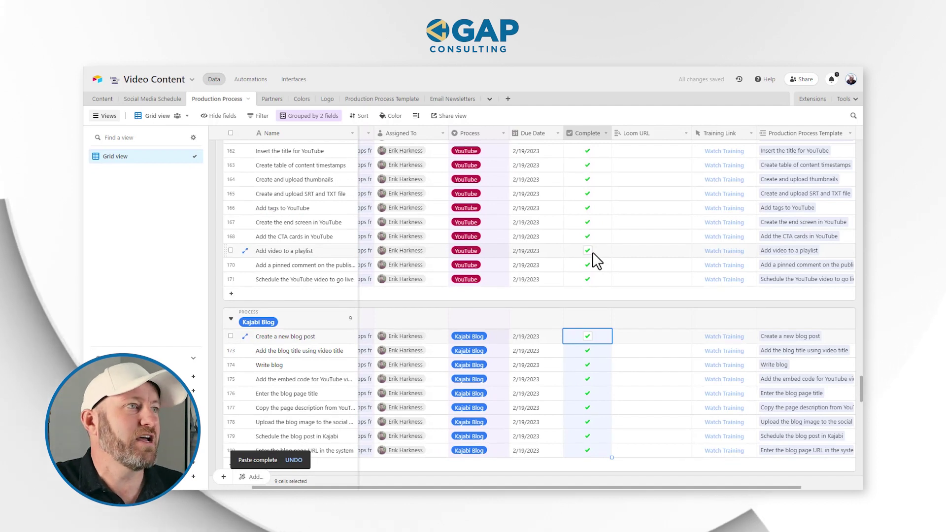
- Open the Publishing Process interface's Publication Review page and check the video's Production Completion
{"action": "left_click", "coordinate": [293, 80]}
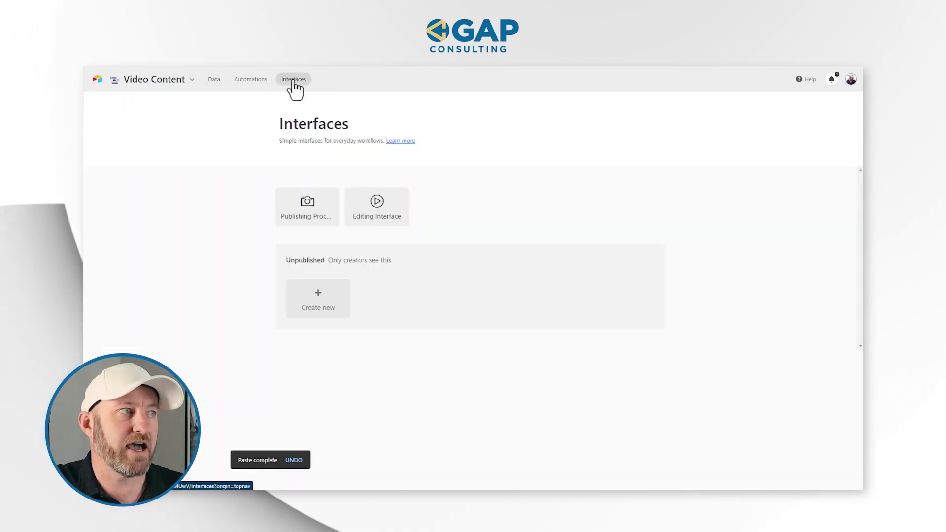
{"action": "left_click", "coordinate": [319, 221]}
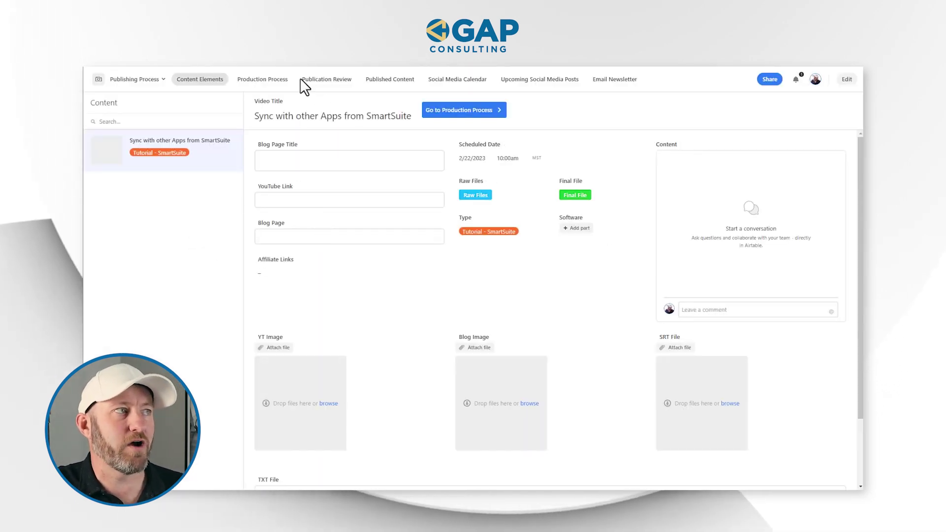
{"action": "left_click", "coordinate": [327, 80]}
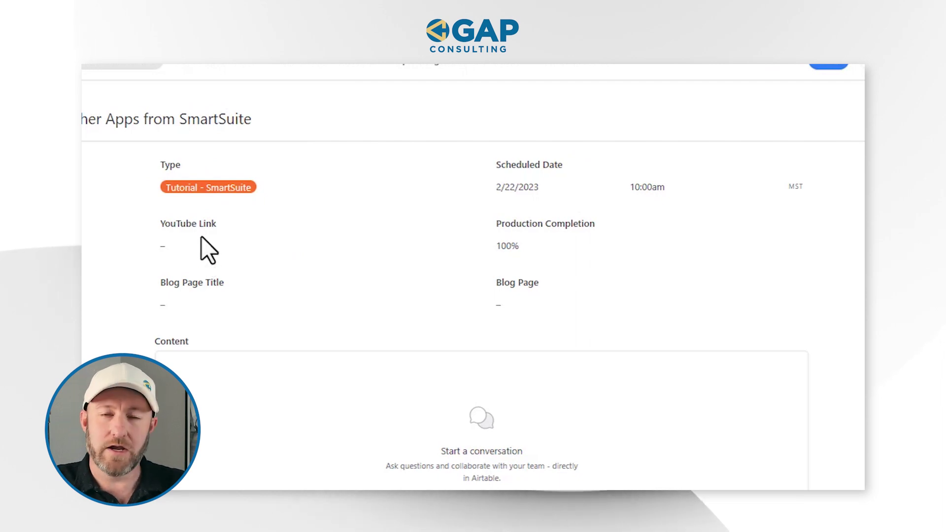
{"action": "left_click_drag", "start_coordinate": [519, 246], "coordinate": [494, 248]}
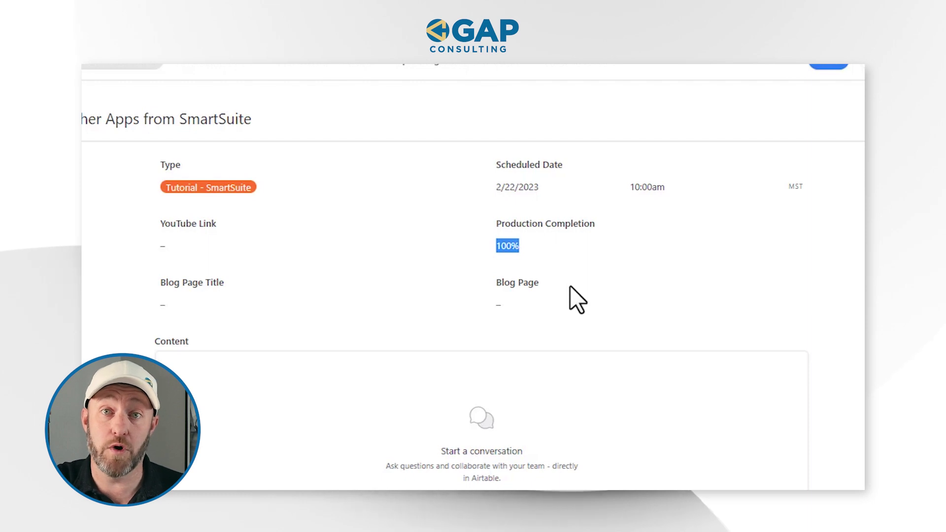
- Look over the comment area on the video's Publication Review page and mark the video as complete
{"action": "scroll", "coordinate": [528, 361], "scroll_direction": "down", "scroll_amount": 5}
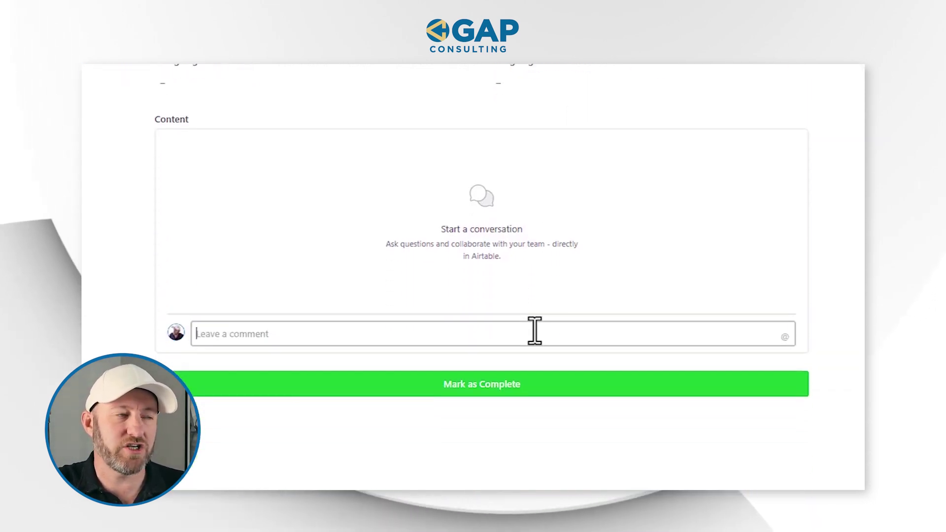
{"action": "left_click", "coordinate": [535, 331]}
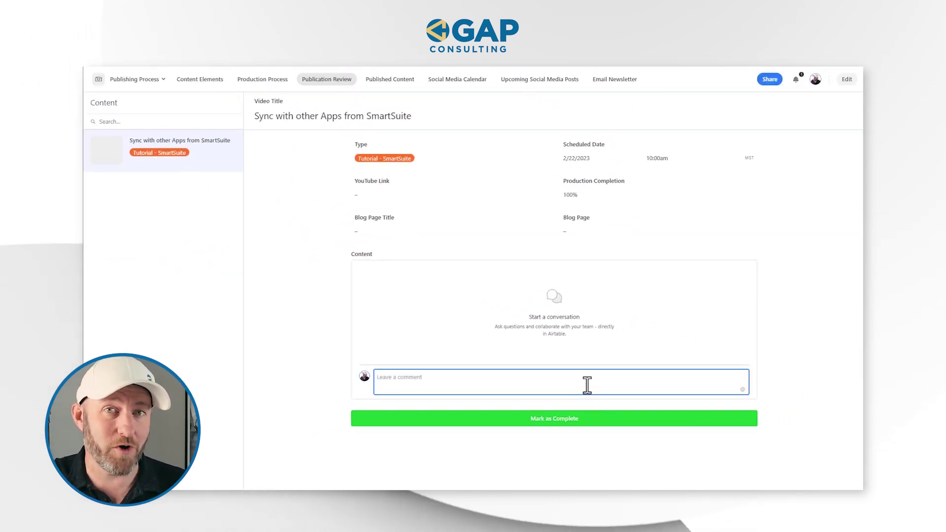
{"action": "left_click", "coordinate": [583, 423]}
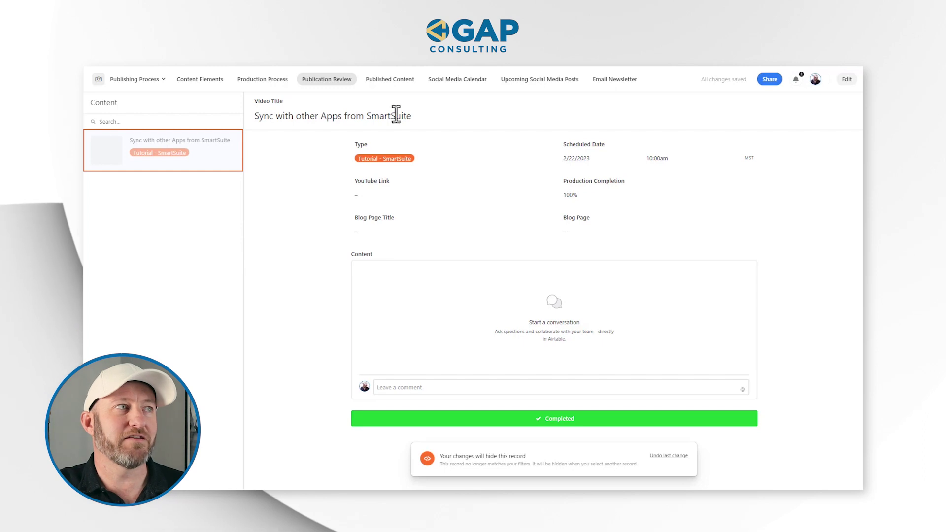
- Review the Published Content entries "Enhance your Airtable forms with Fillout" and "Client red flags to avoid as a no-code consultant", and open the Social Media Calendar
{"action": "left_click", "coordinate": [398, 79]}
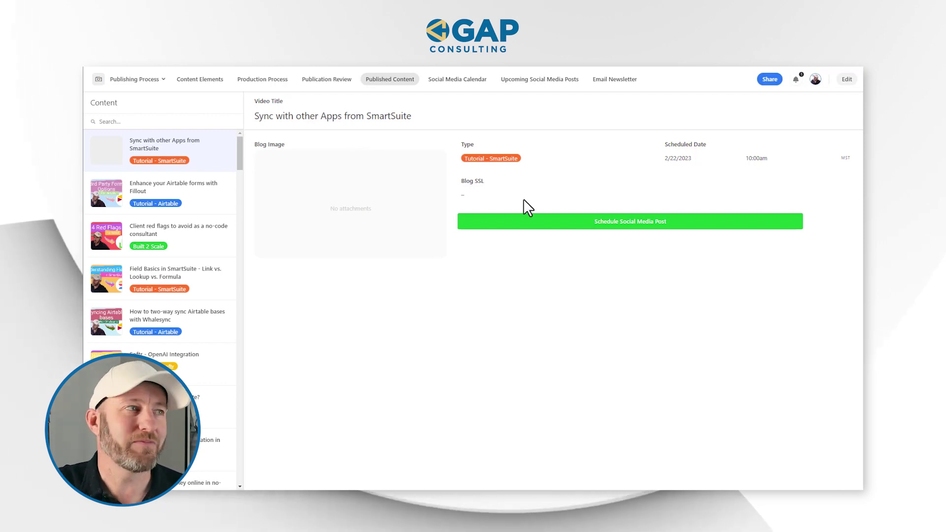
{"action": "left_click", "coordinate": [213, 206]}
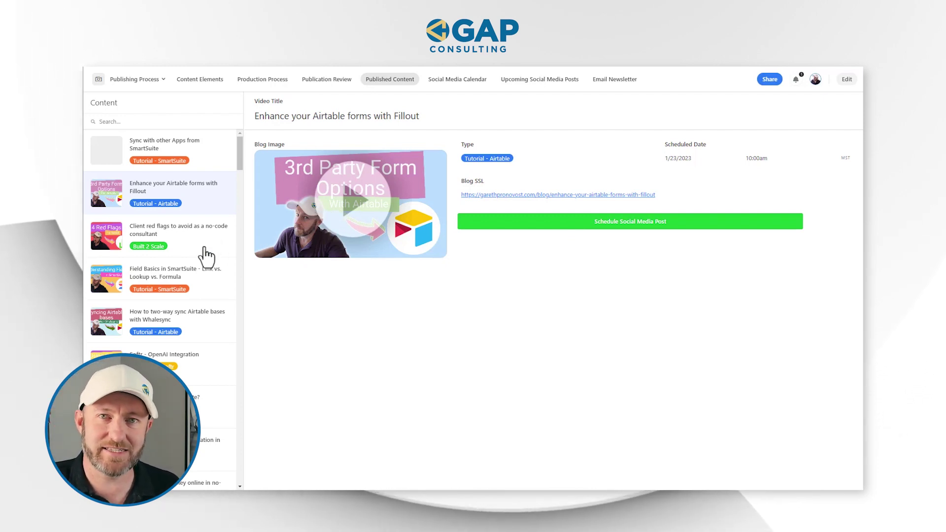
{"action": "left_click", "coordinate": [206, 254]}
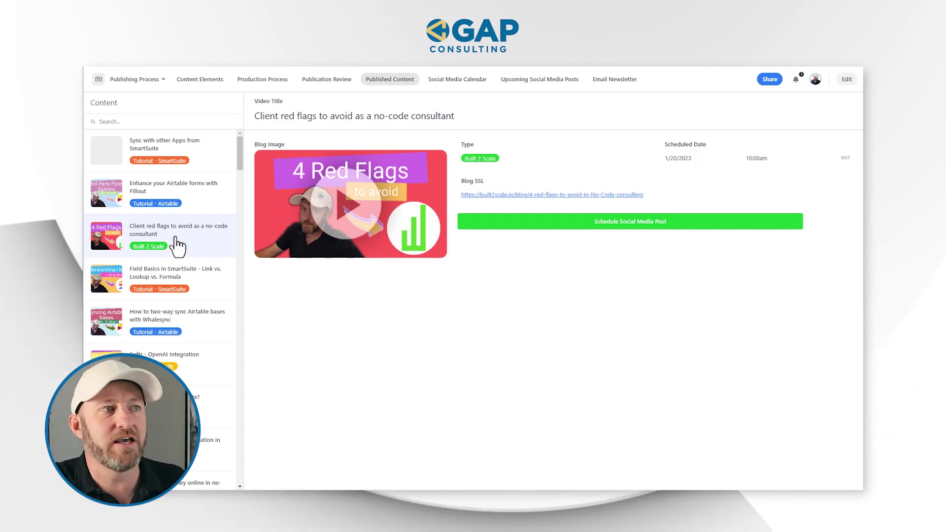
{"action": "left_click", "coordinate": [607, 228]}
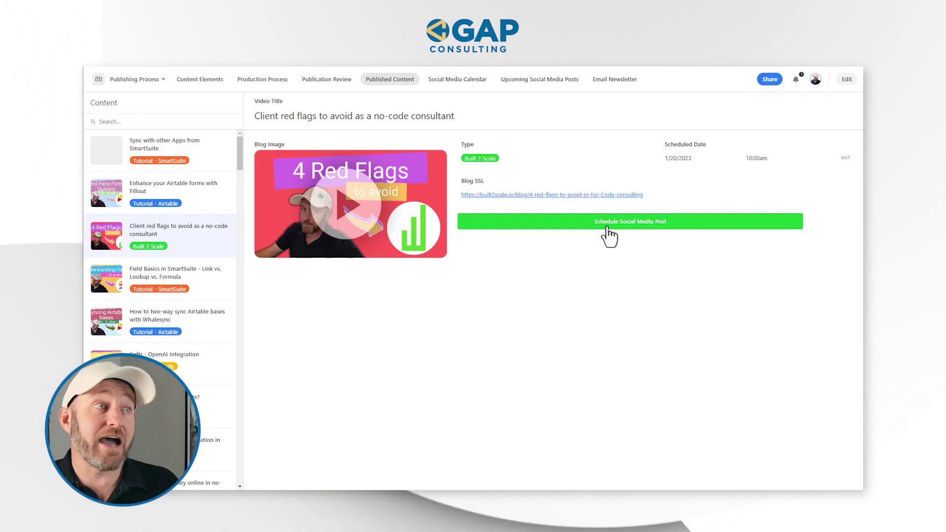
{"action": "left_click", "coordinate": [462, 82]}
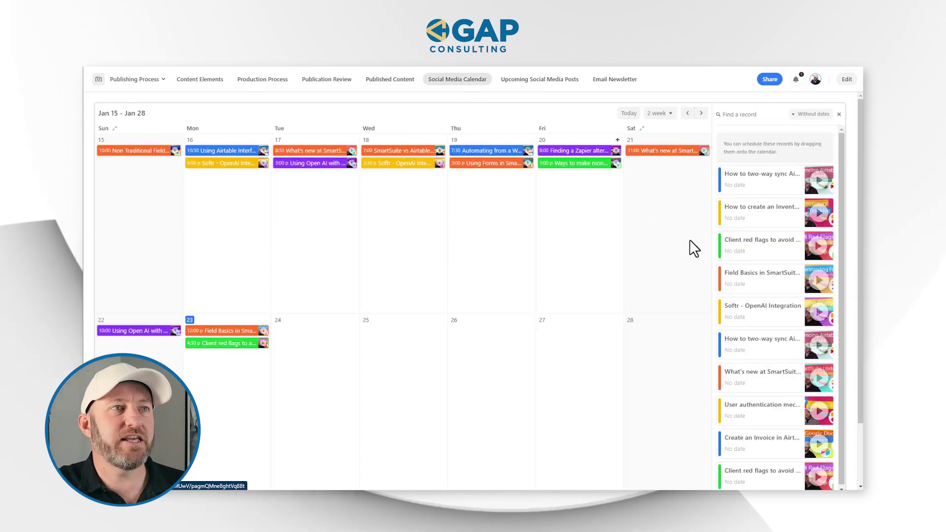
- Schedule the undated "Client red flags to avoid as a no-code consultant" post on the Social Media Calendar for 1/24/2023 at 7:00am
{"action": "scroll", "coordinate": [771, 237], "scroll_direction": "down", "scroll_amount": 3}
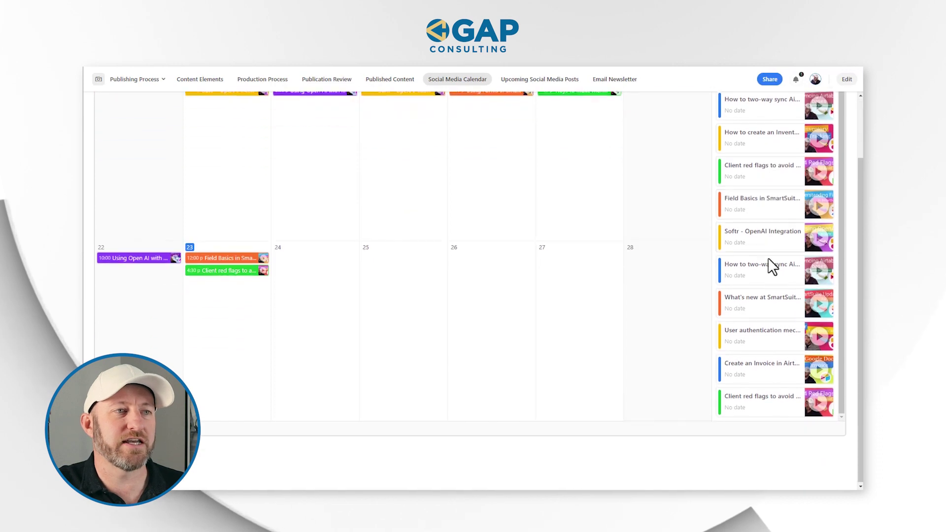
{"action": "scroll", "coordinate": [773, 345], "scroll_direction": "up", "scroll_amount": 3}
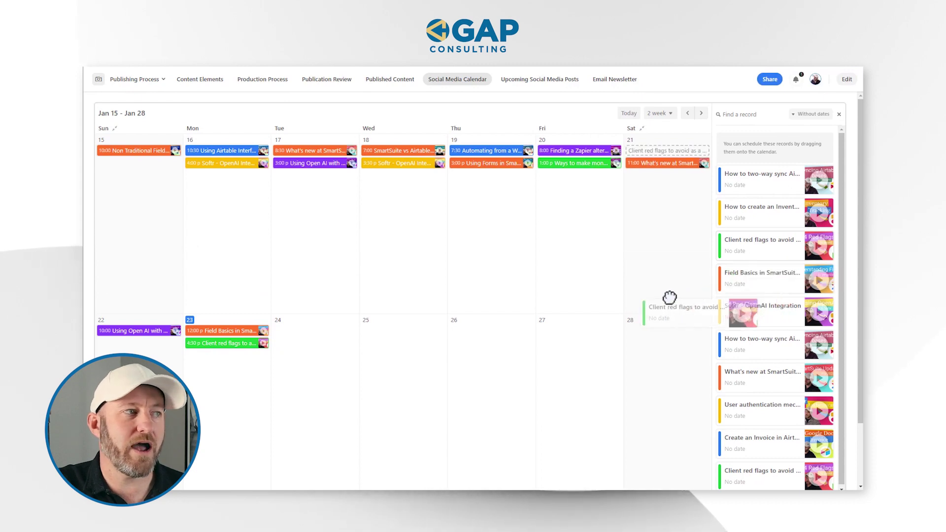
{"action": "left_click_drag", "start_coordinate": [329, 323], "coordinate": [328, 323]}
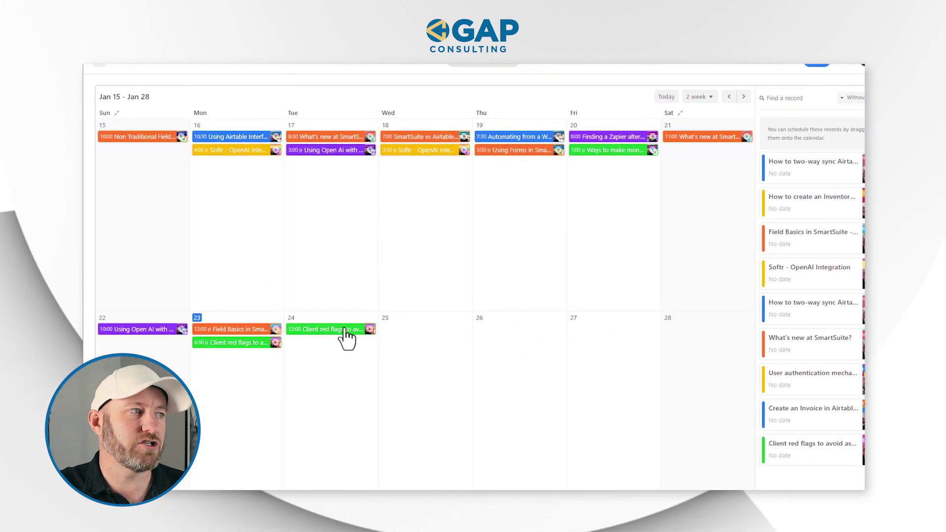
{"action": "left_click", "coordinate": [347, 333]}
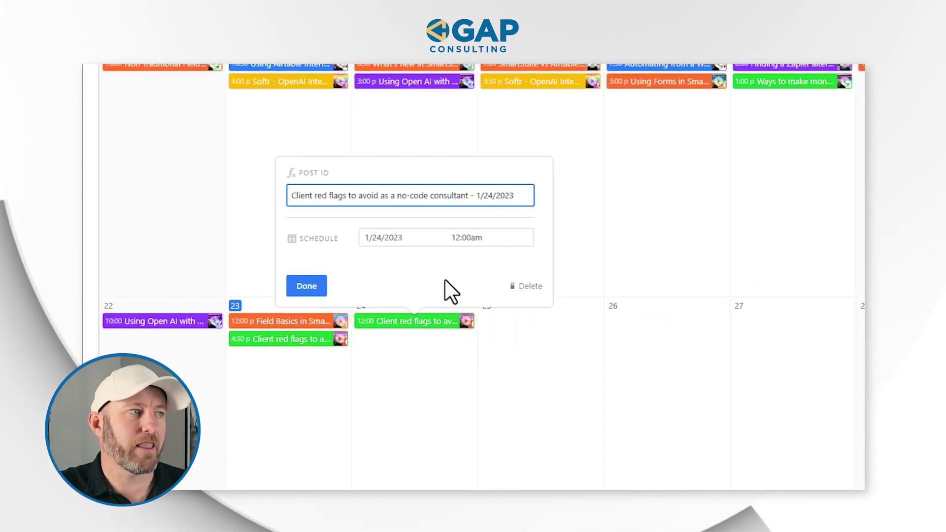
{"action": "double_click", "coordinate": [473, 238]}
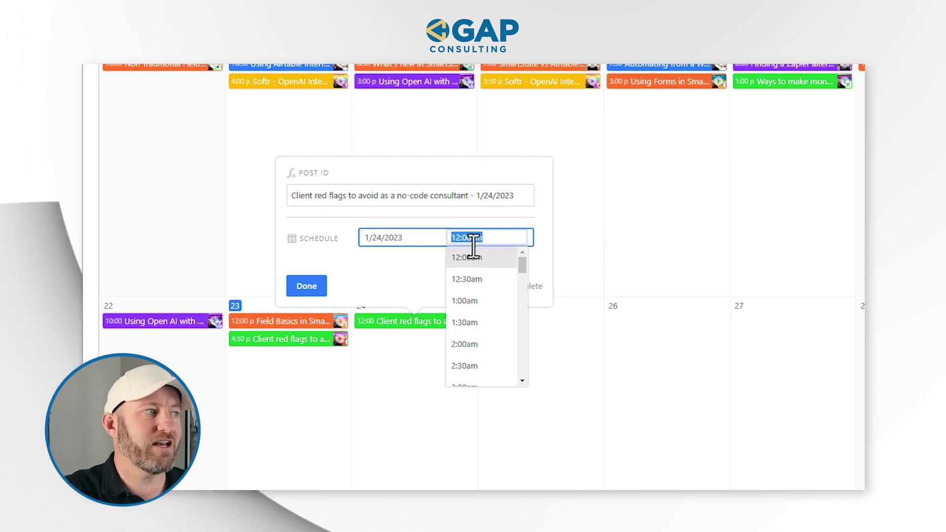
{"action": "type", "text": "7a"}
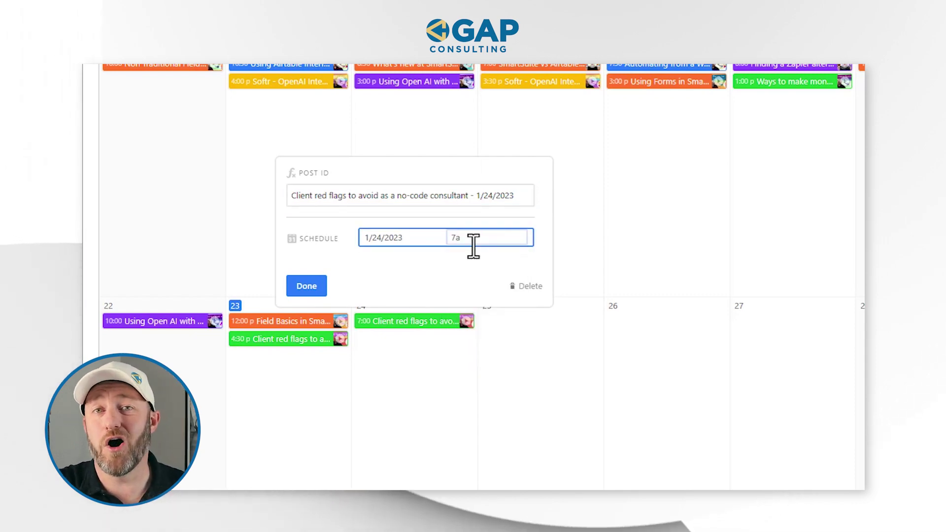
{"action": "left_click", "coordinate": [584, 259]}
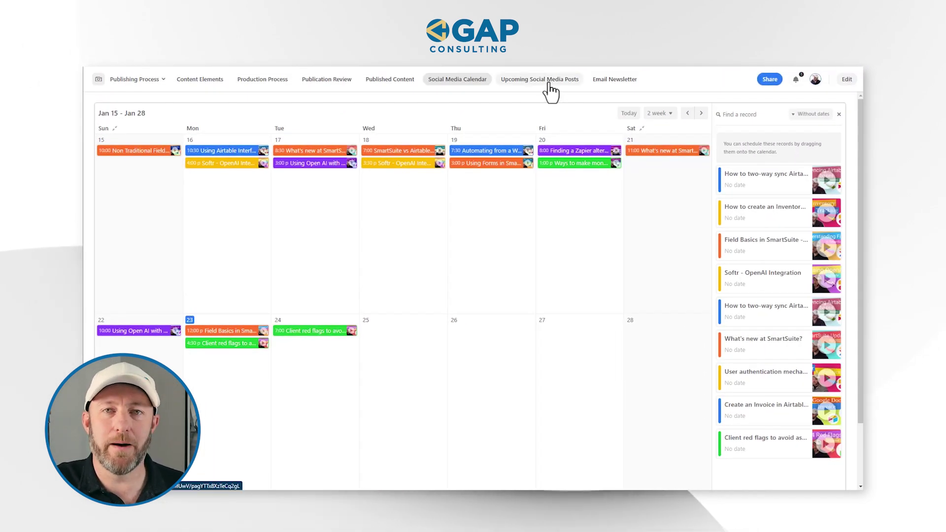
- Review the Whalesync post's social comment under Upcoming Social Media Posts and open the "Client red flags to avoid as a no-code consultant - 1/24/2023" post
{"action": "left_click", "coordinate": [548, 80]}
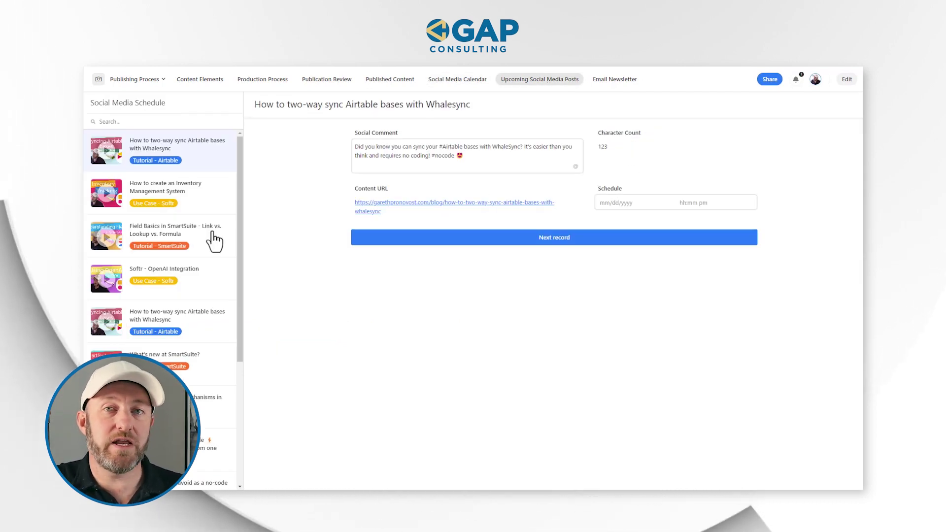
{"action": "left_click_drag", "start_coordinate": [473, 165], "coordinate": [354, 145]}
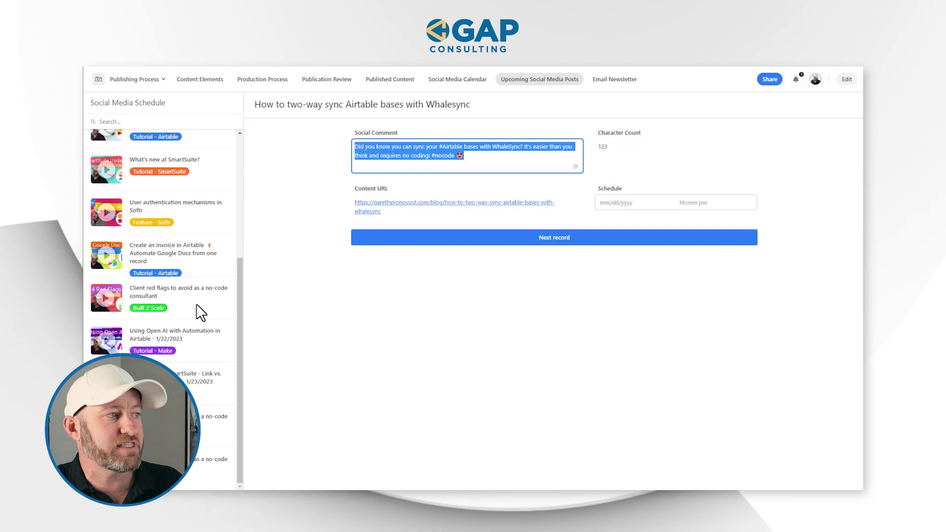
{"action": "left_click", "coordinate": [207, 475]}
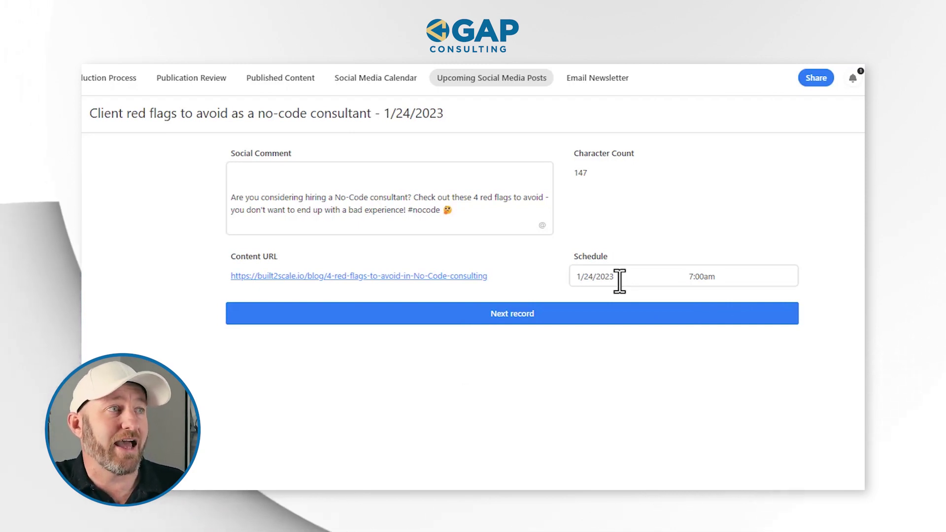
- Remove the blank lines above the Social Comment text and replace "considering hiring a No-Code consultant" with "talking with prospective clients"
{"action": "left_click", "coordinate": [267, 166]}
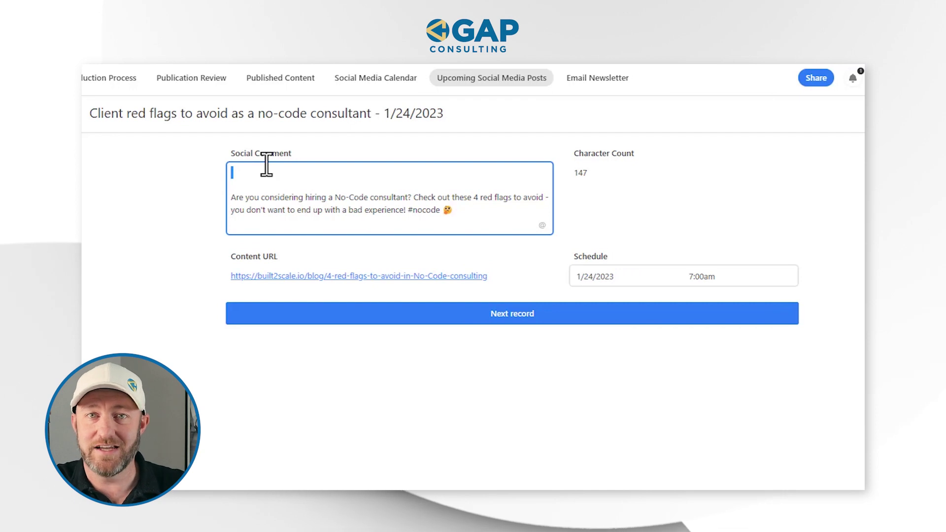
{"action": "key", "text": "Delete"}
{"action": "key", "text": "Delete"}
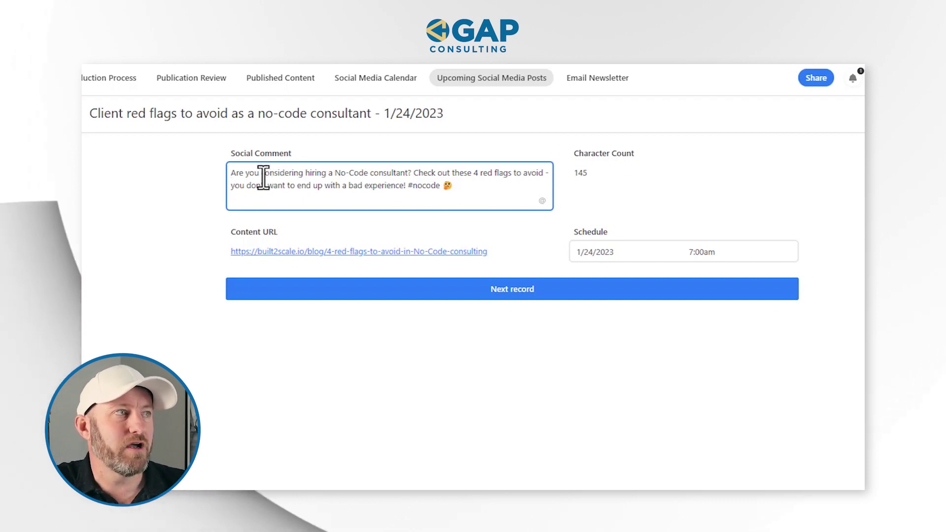
{"action": "left_click_drag", "start_coordinate": [290, 171], "coordinate": [410, 174]}
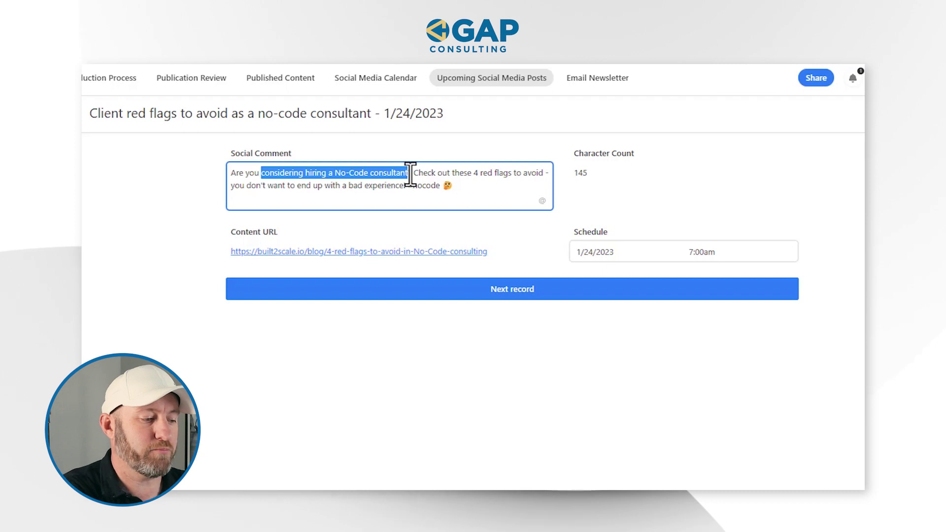
{"action": "type", "text": "talking with prospective clients"}
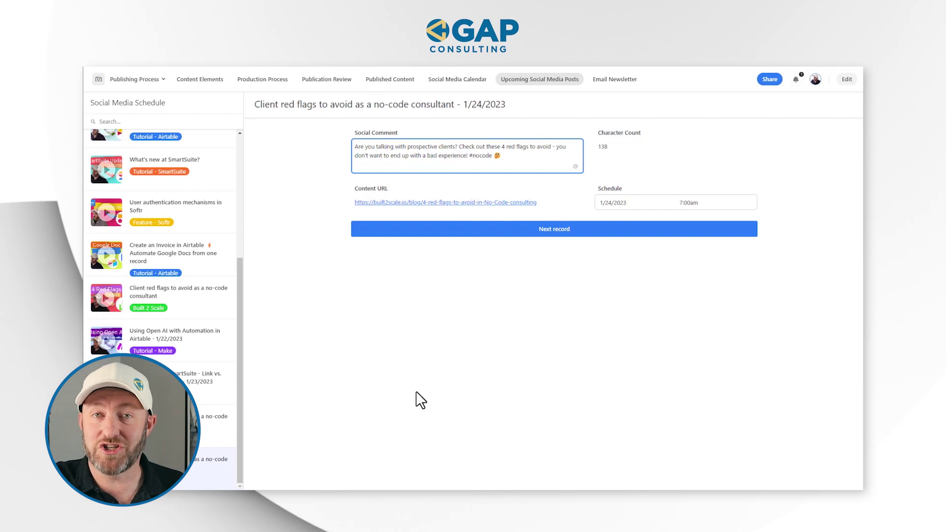
- Open the Email Newsletter page and add "Enhance your Airtable forms with Fillout" to the content of the 1/23/2023 newsletter
{"action": "left_click", "coordinate": [622, 80]}
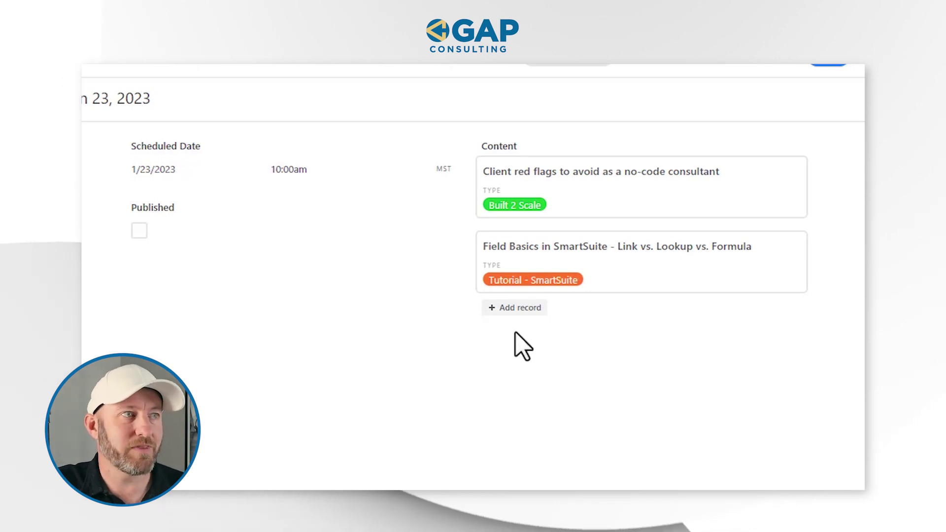
{"action": "left_click", "coordinate": [517, 310]}
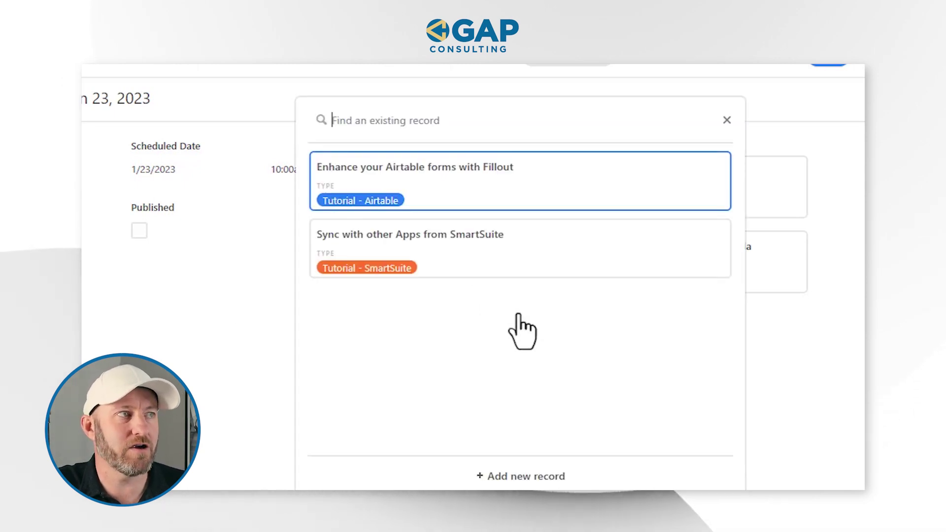
{"action": "left_click", "coordinate": [483, 196]}
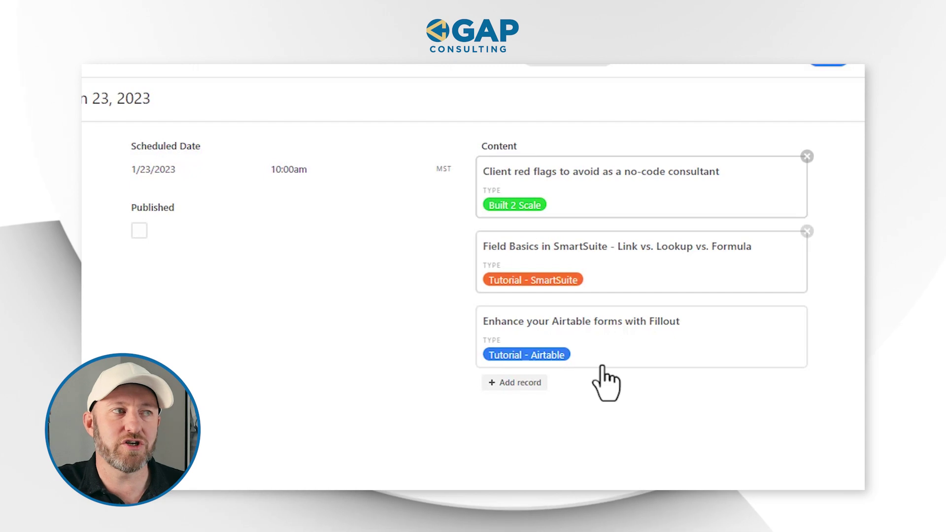